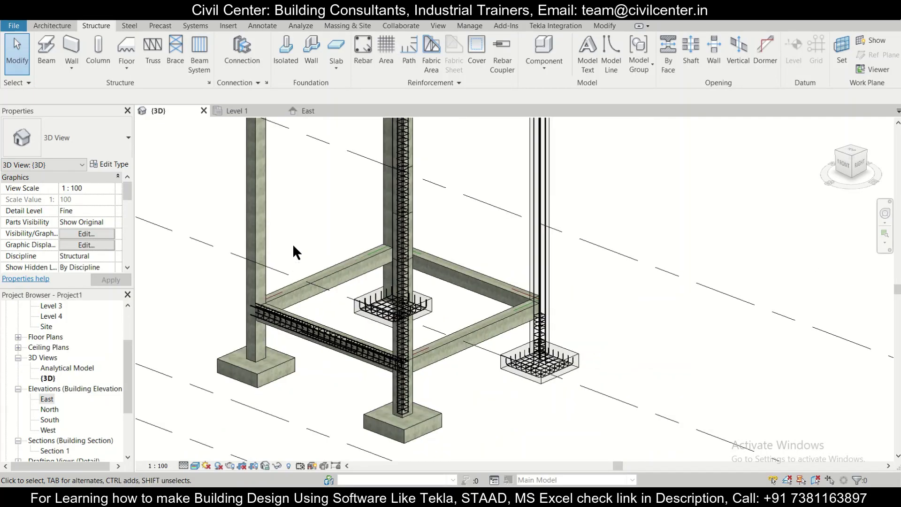
- Examine the longitudinal bars and stirrups of the reinforced beam between the left and front columns in the 3D view
scroll(292, 244, "up", 4)
scroll(306, 272, "down", 3)
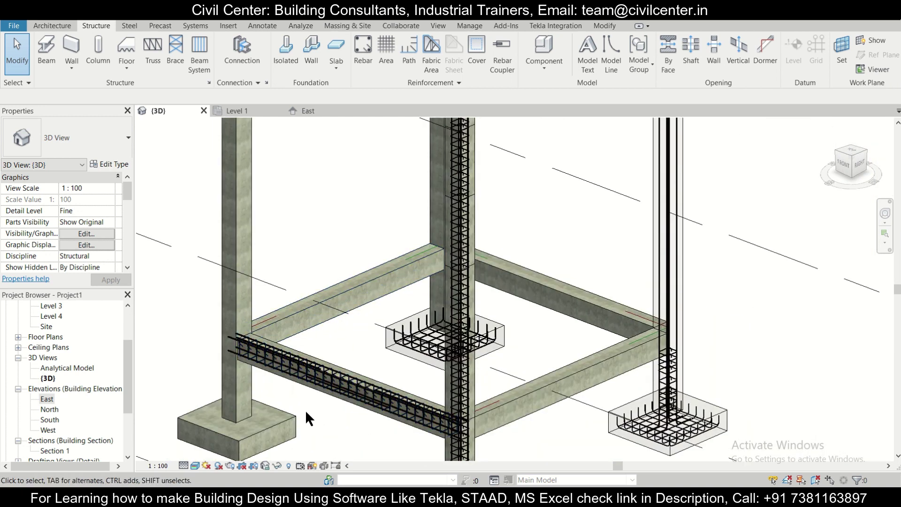
scroll(306, 411, "up", 3)
scroll(307, 403, "up", 2)
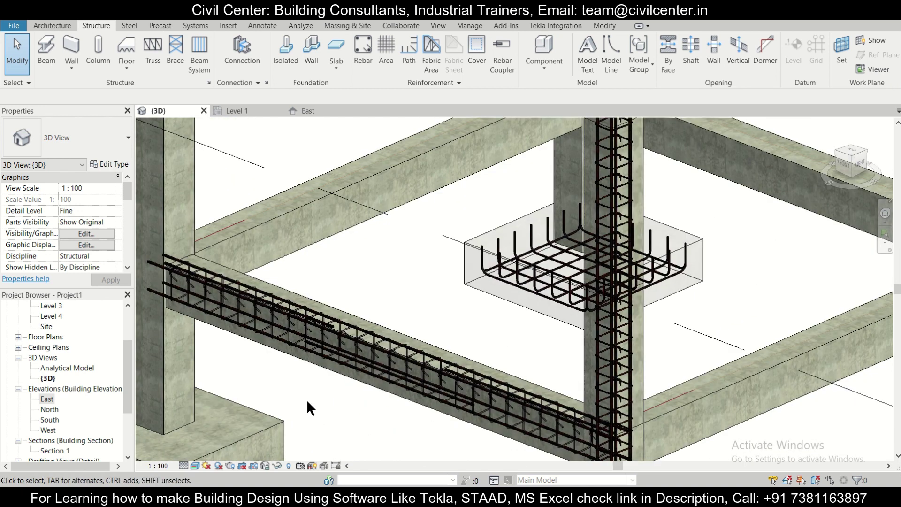
scroll(213, 279, "down", 3)
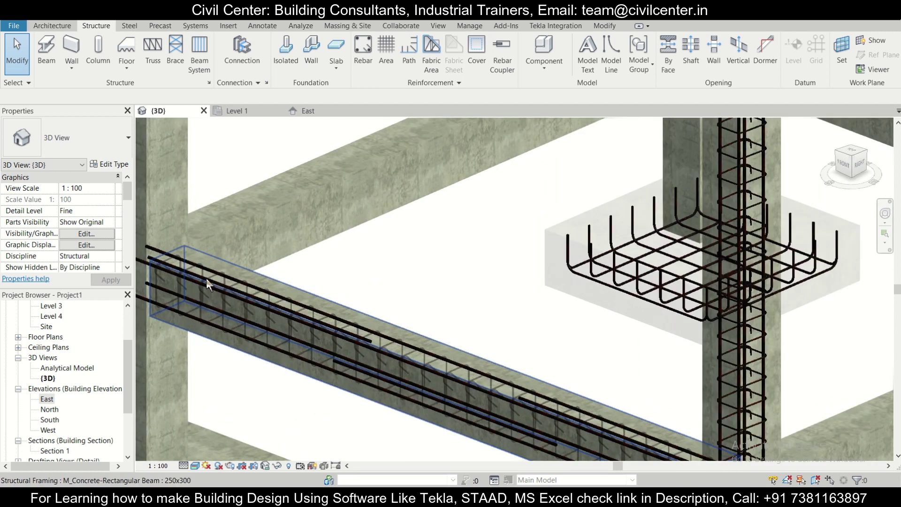
scroll(322, 382, "up", 4)
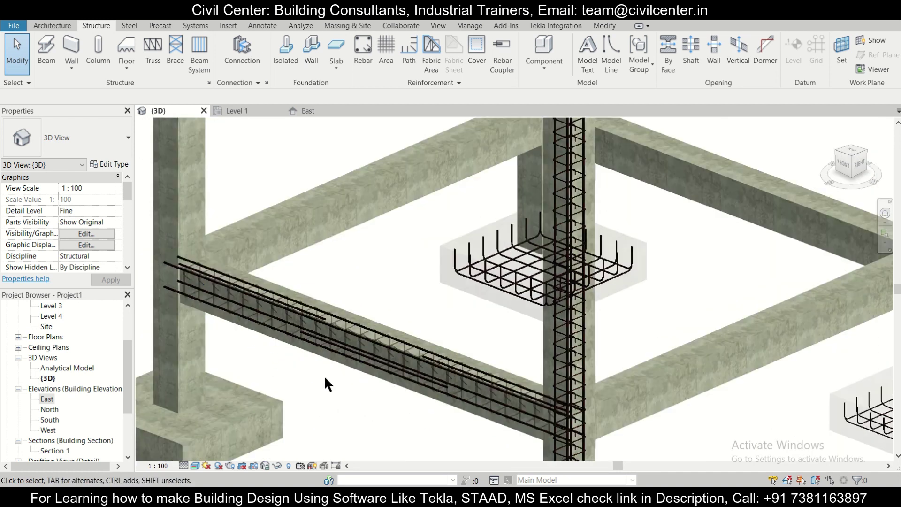
scroll(429, 380, "down", 3)
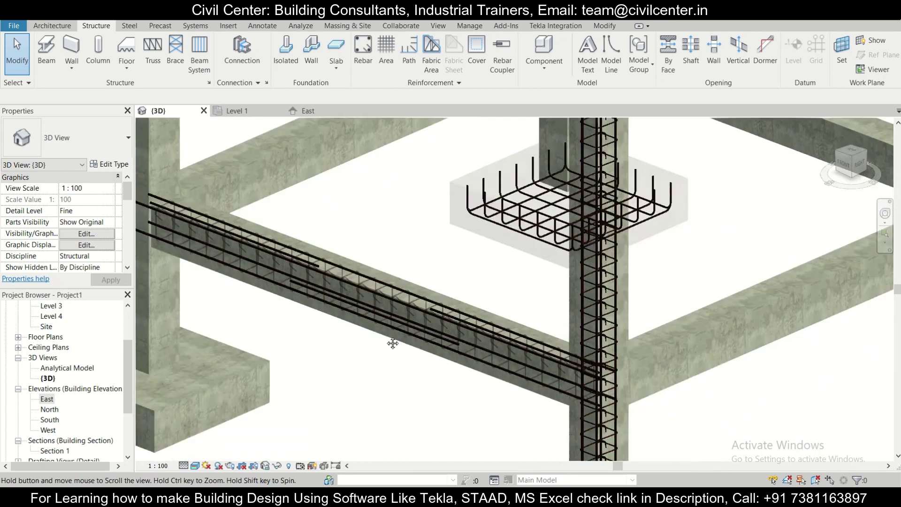
scroll(393, 342, "up", 4)
scroll(502, 366, "down", 4)
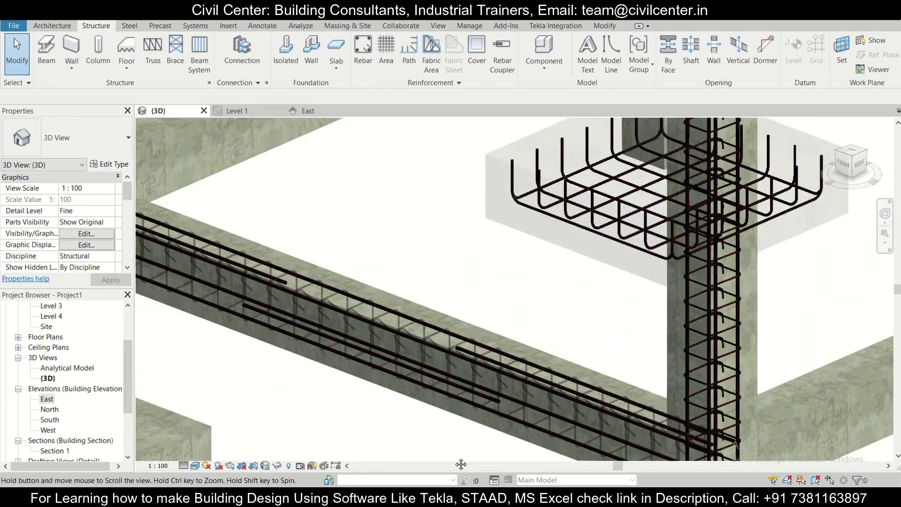
- Inspect the whole frame of columns, beams and footings in 3D to see which members have reinforcement
scroll(409, 392, "down", 3)
scroll(423, 356, "up", 2)
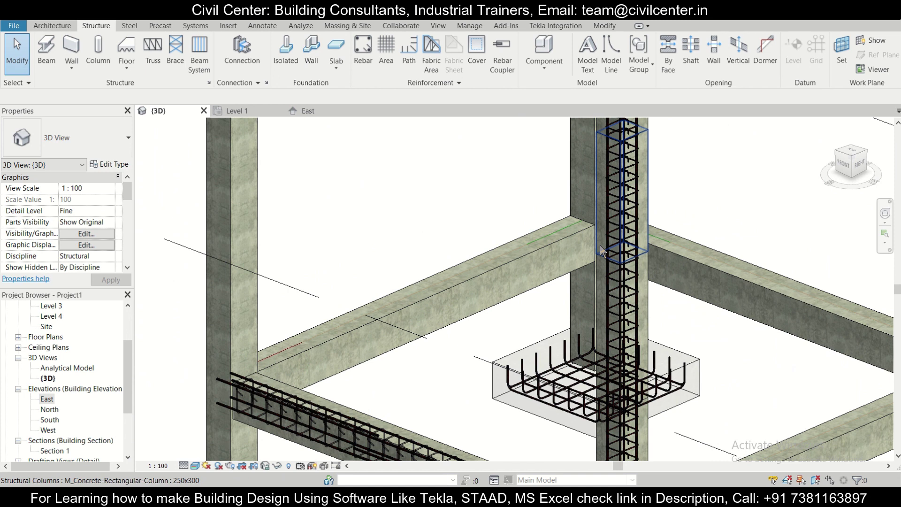
middle_click_drag(417, 218, 435, 240)
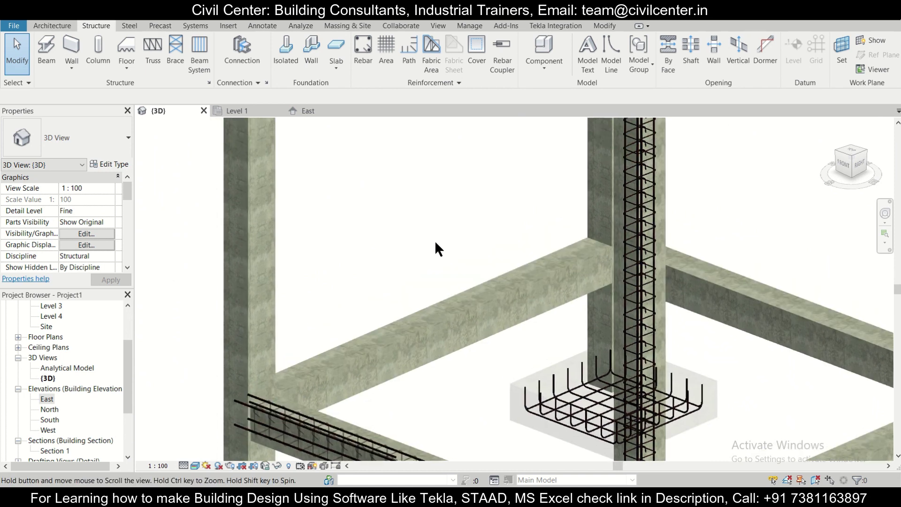
scroll(434, 240, "down", 2)
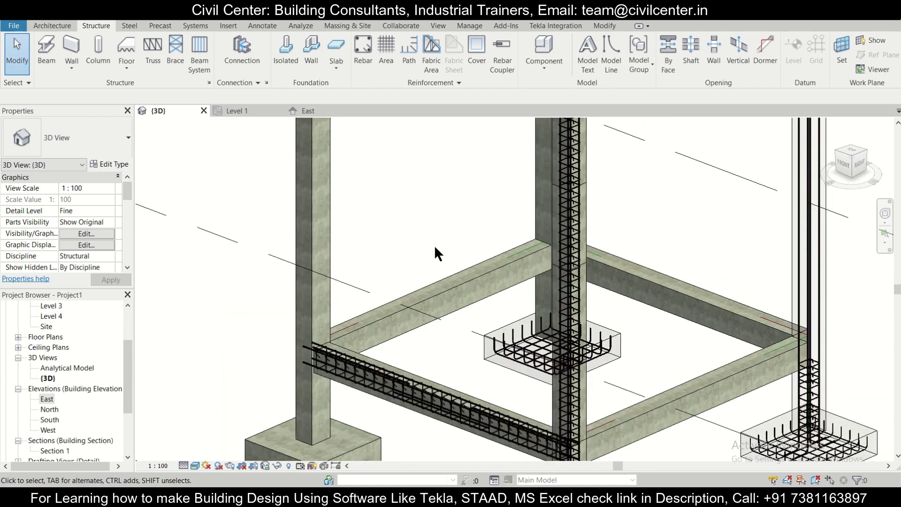
scroll(436, 248, "down", 3)
scroll(402, 288, "up", 2)
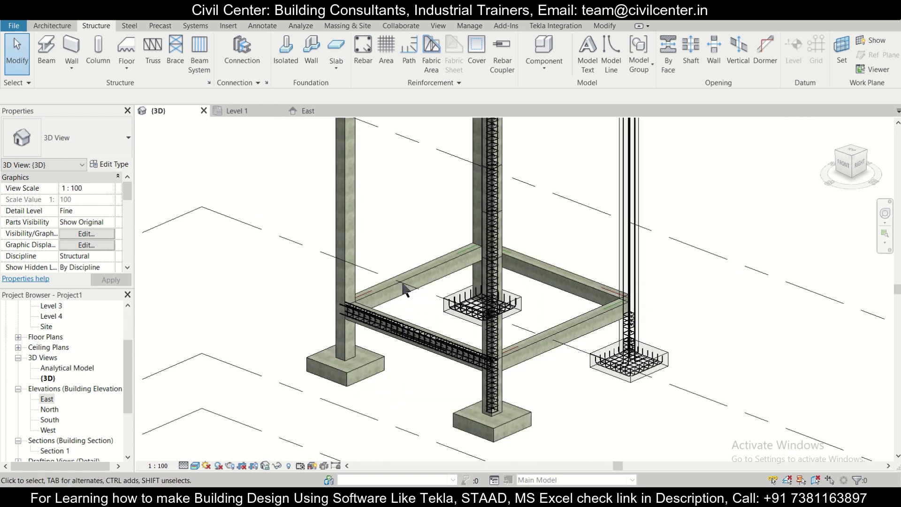
scroll(291, 336, "down", 3)
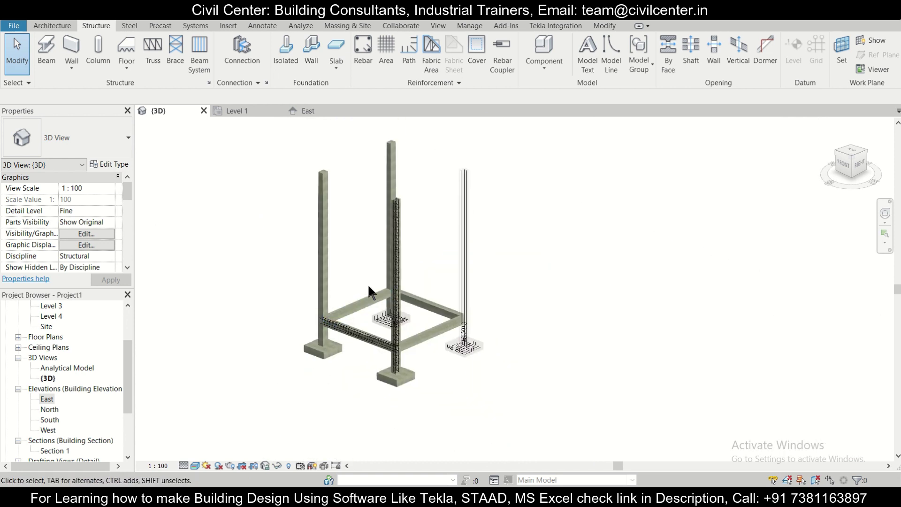
scroll(368, 283, "up", 1)
- Open the Level 1 structural plan and examine the grid layout and surrounding elevation markers
left_click(310, 112)
left_click(258, 112)
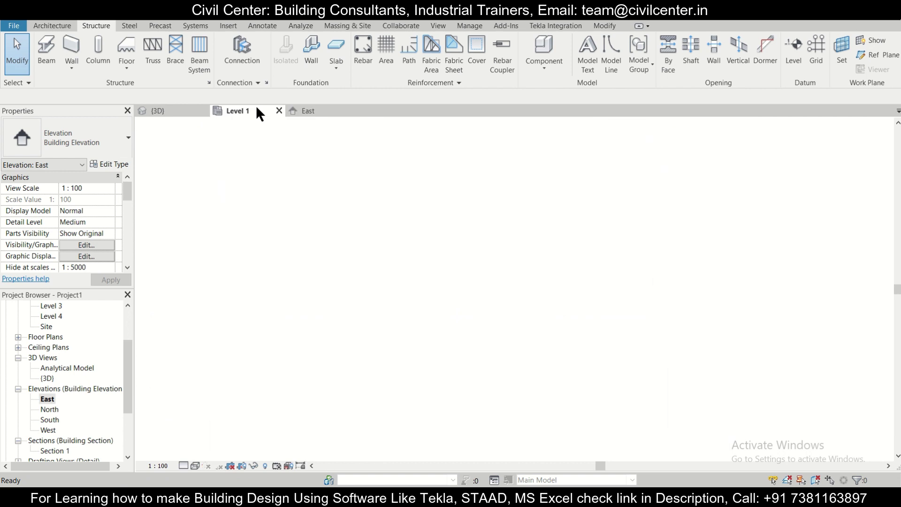
middle_click_drag(334, 243, 415, 225)
scroll(409, 235, "down", 3)
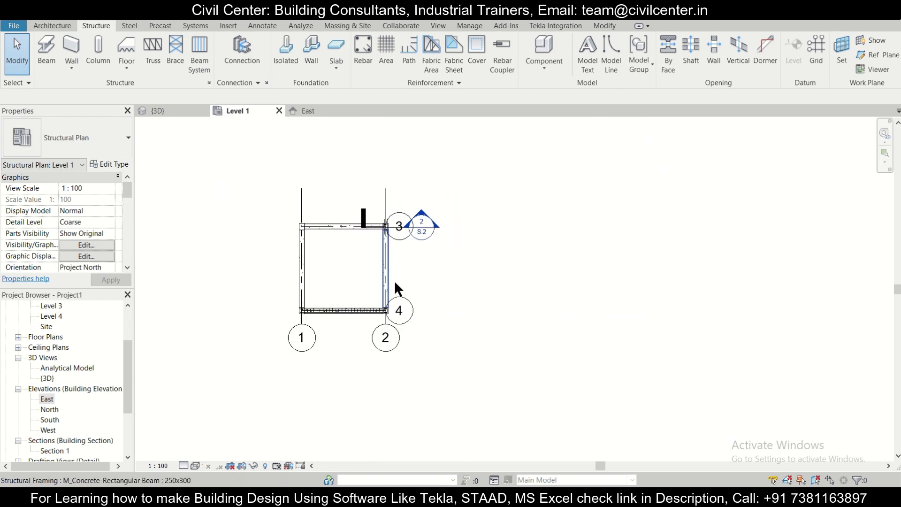
scroll(394, 286, "down", 3)
scroll(394, 295, "down", 1)
scroll(617, 407, "up", 5)
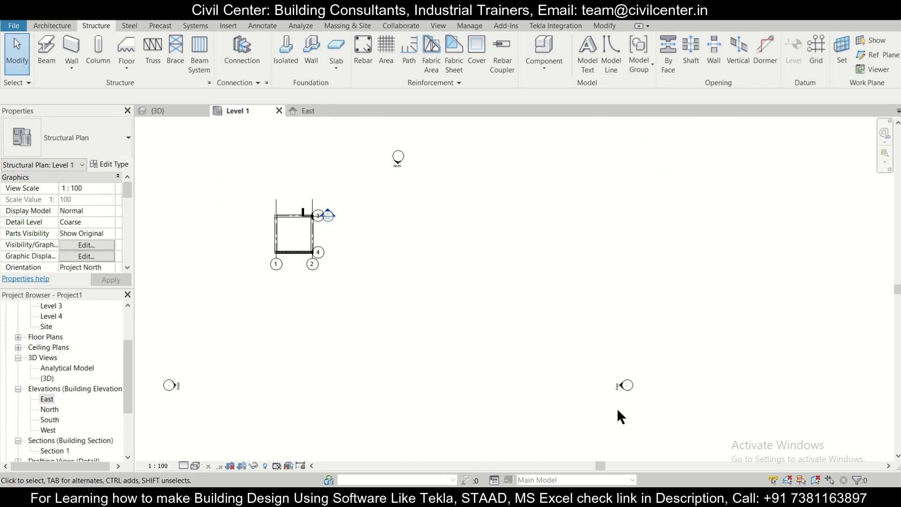
scroll(623, 393, "down", 5)
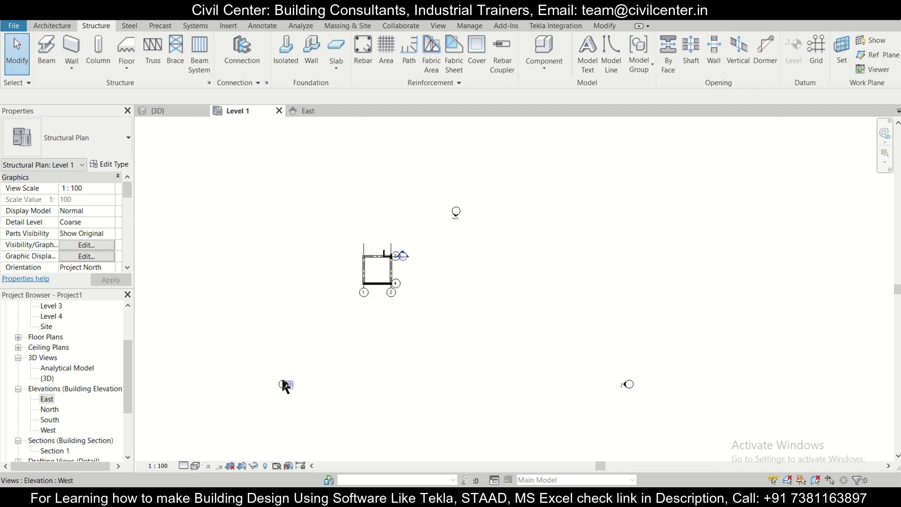
scroll(286, 385, "up", 3)
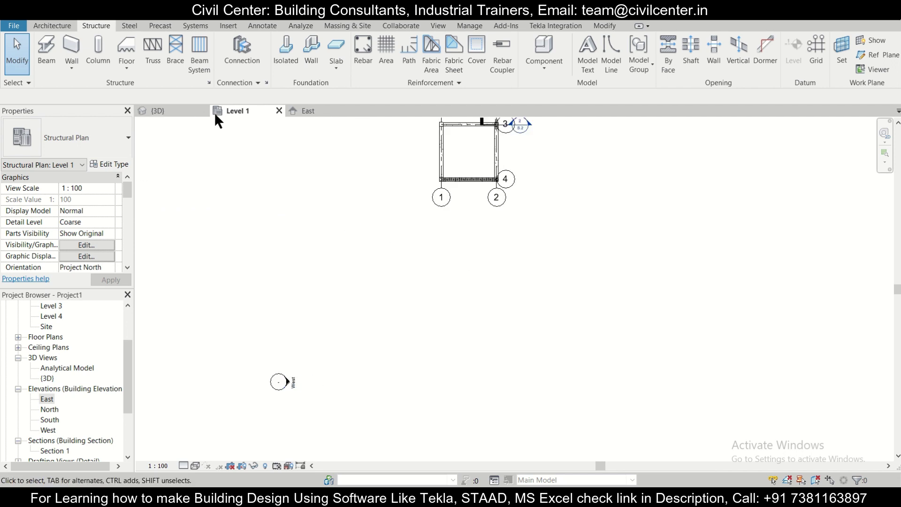
- Review the frame in the 3D view and open the East elevation to inspect the beam between grids 4 and 3
left_click(180, 107)
scroll(427, 335, "down", 3)
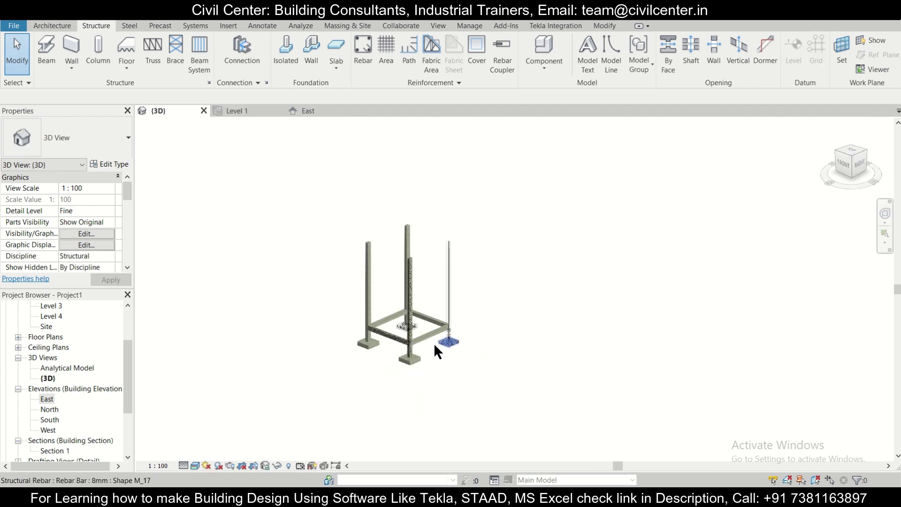
scroll(430, 347, "up", 3)
scroll(413, 338, "up", 2)
scroll(412, 336, "up", 2)
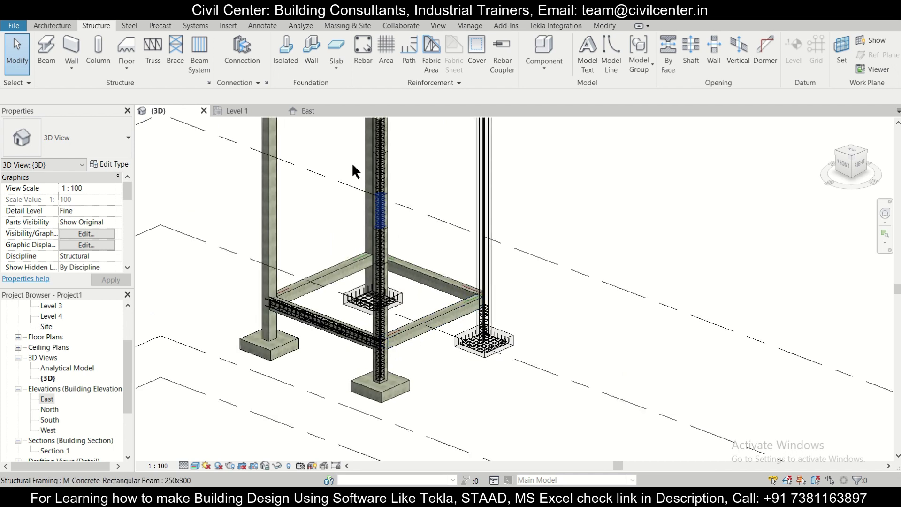
left_click(309, 111)
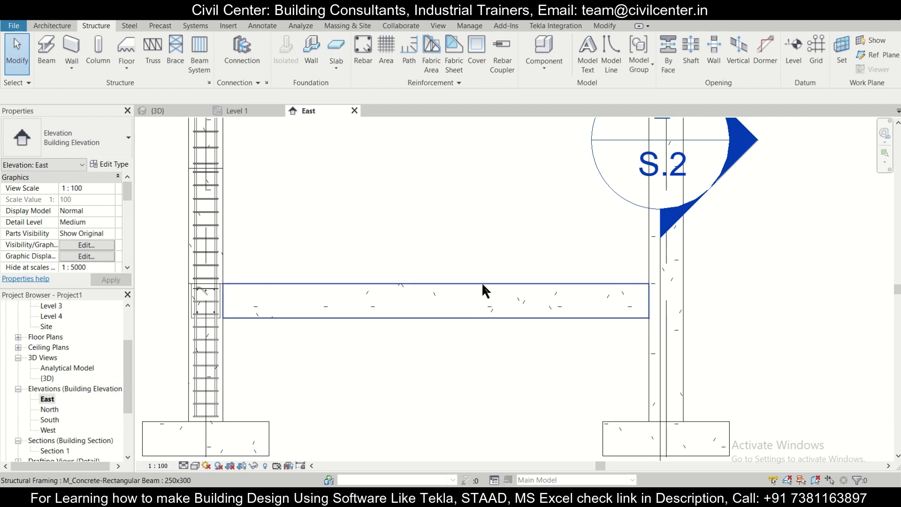
scroll(482, 283, "down", 5)
scroll(428, 356, "down", 2)
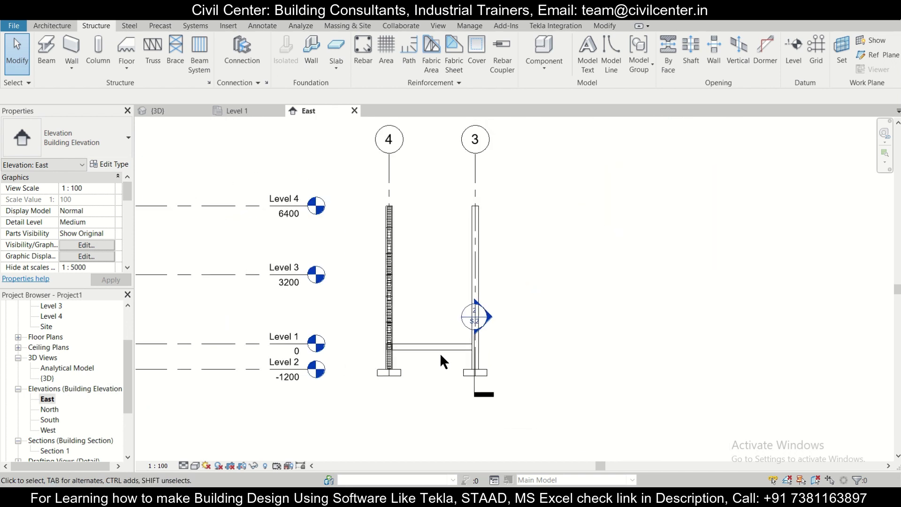
scroll(440, 353, "up", 5)
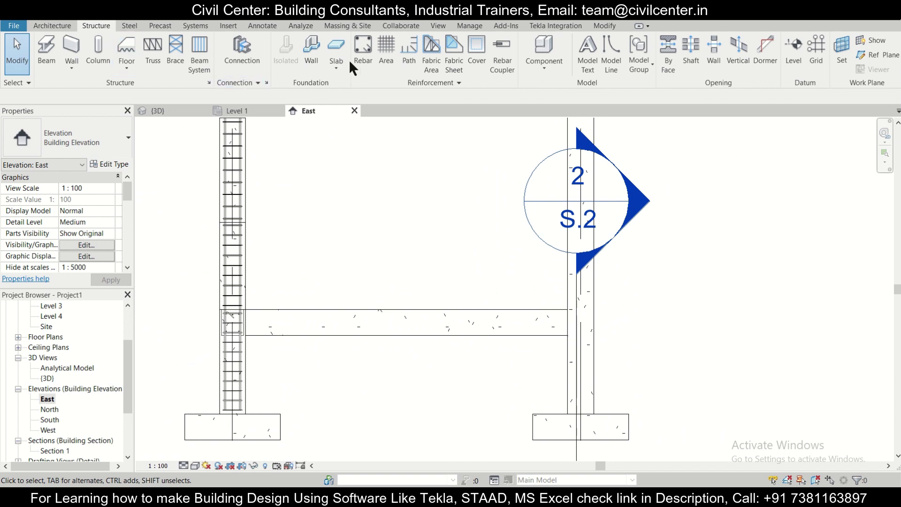
- Start placing rebar in the East elevation, set the bar type to 16 mm and return to the 3D view
left_click(361, 53)
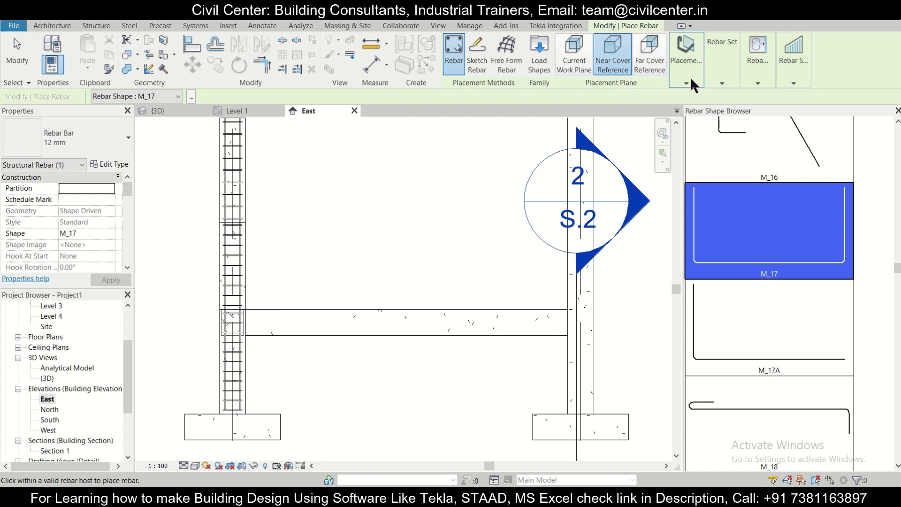
left_click(690, 82)
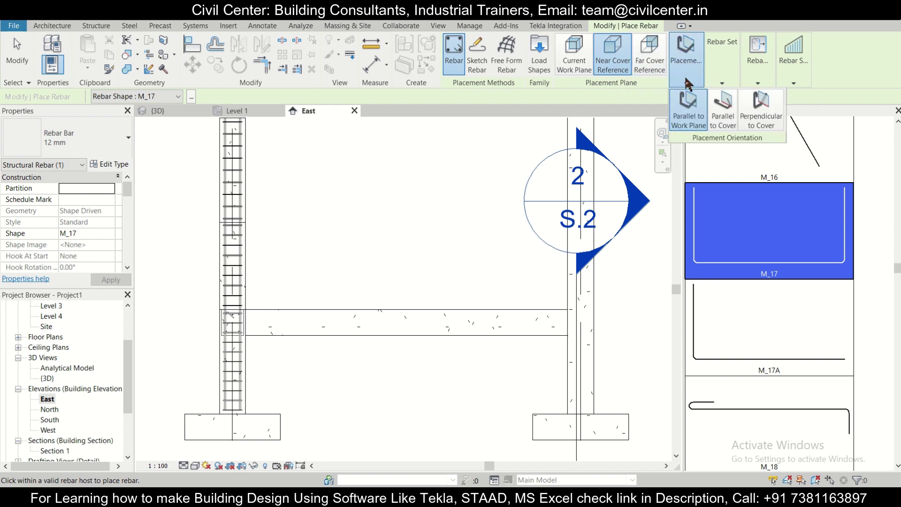
left_click(95, 139)
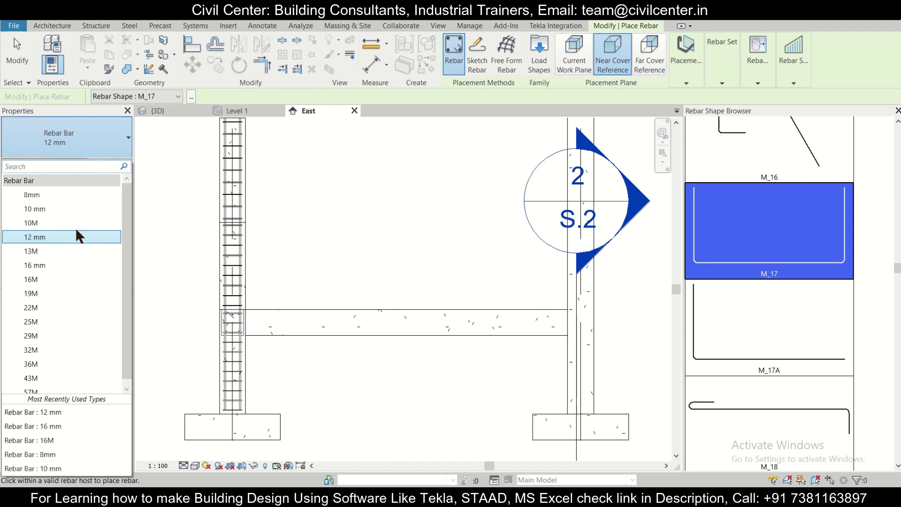
left_click(66, 265)
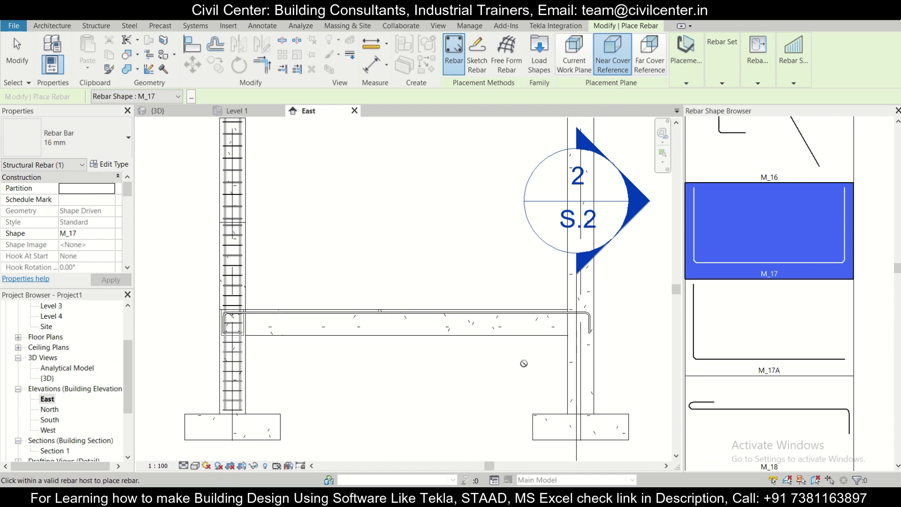
left_click(156, 110)
left_click(507, 60)
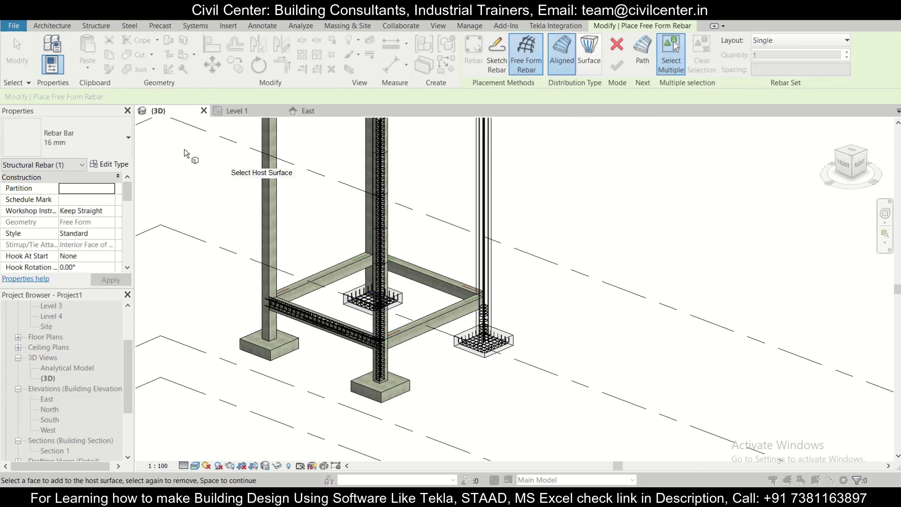
left_click(96, 25)
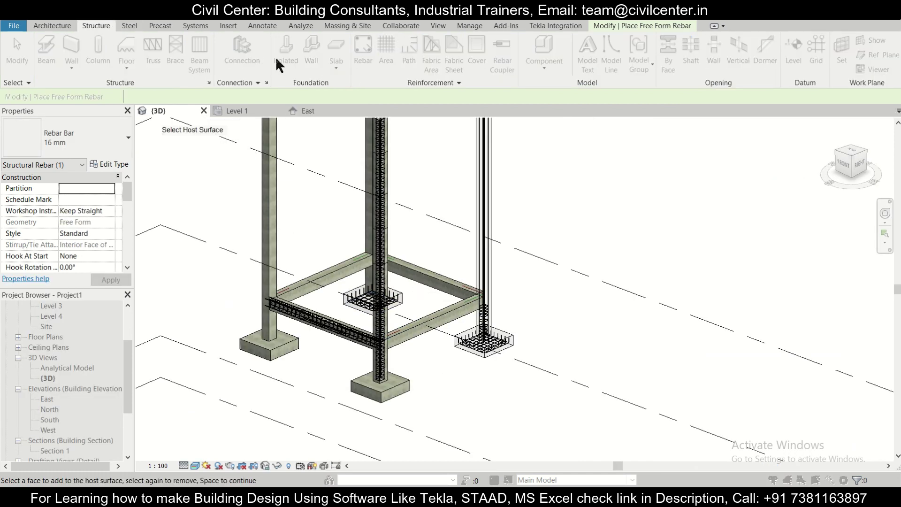
key("Escape")
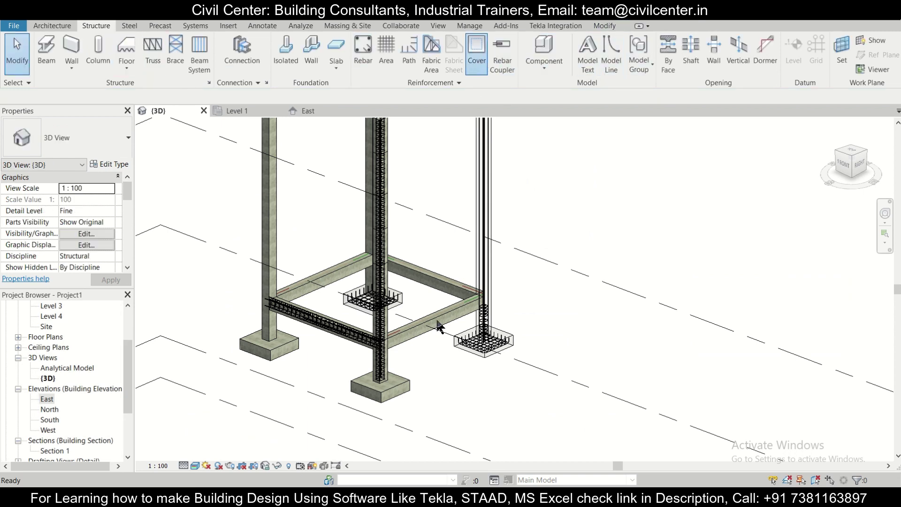
- Check the rebar cover settings of the unreinforced beam beside the front column, the column itself and its footing
left_click(415, 331)
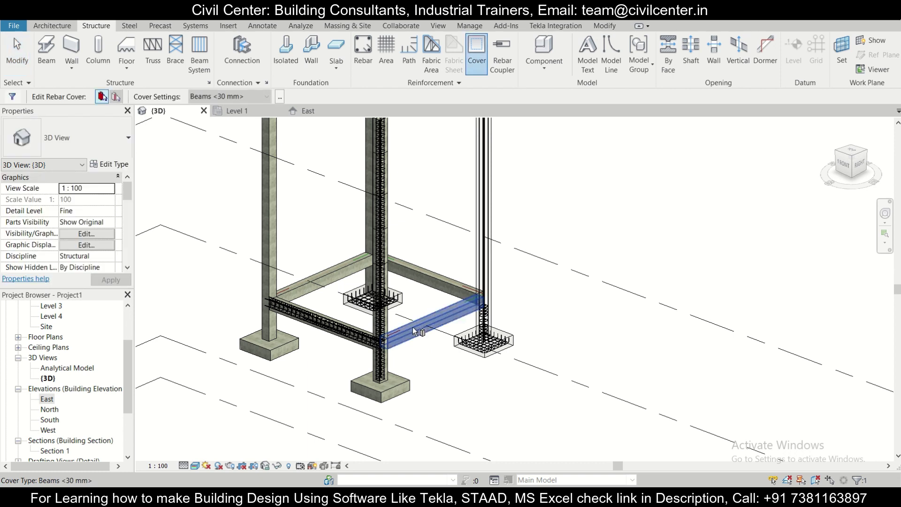
scroll(415, 331, "up", 1)
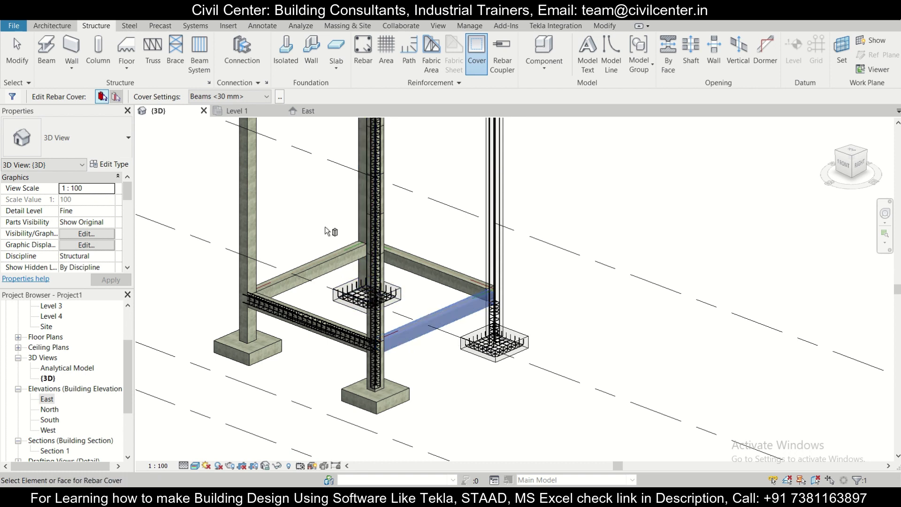
left_click(386, 376)
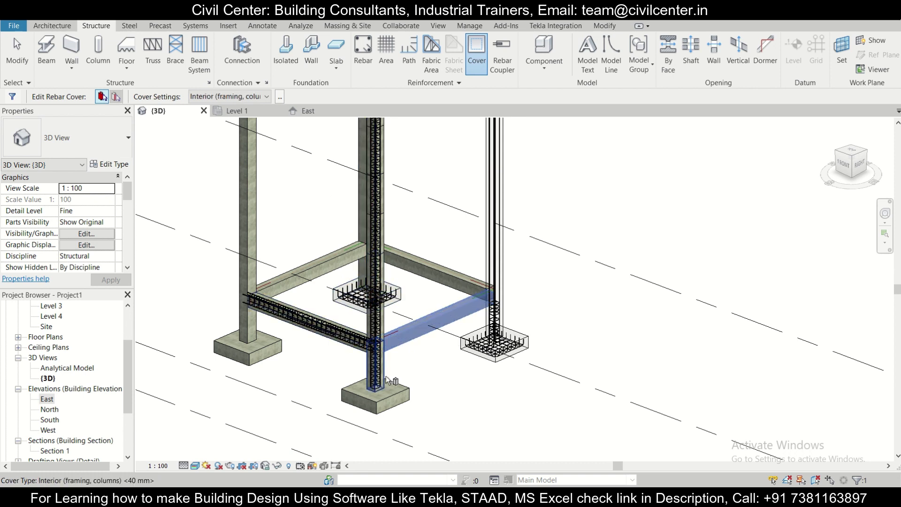
left_click(267, 97)
left_click(266, 97)
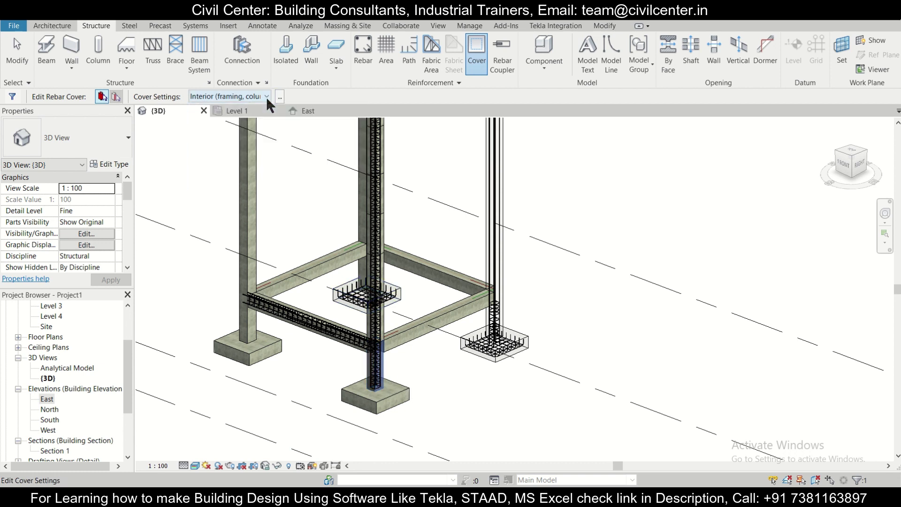
left_click(394, 401)
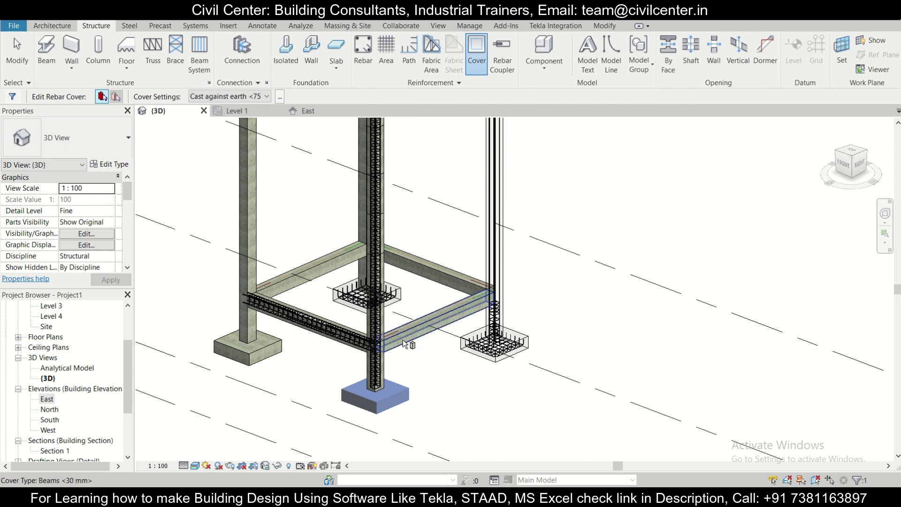
scroll(443, 329, "up", 2)
scroll(441, 351, "up", 2)
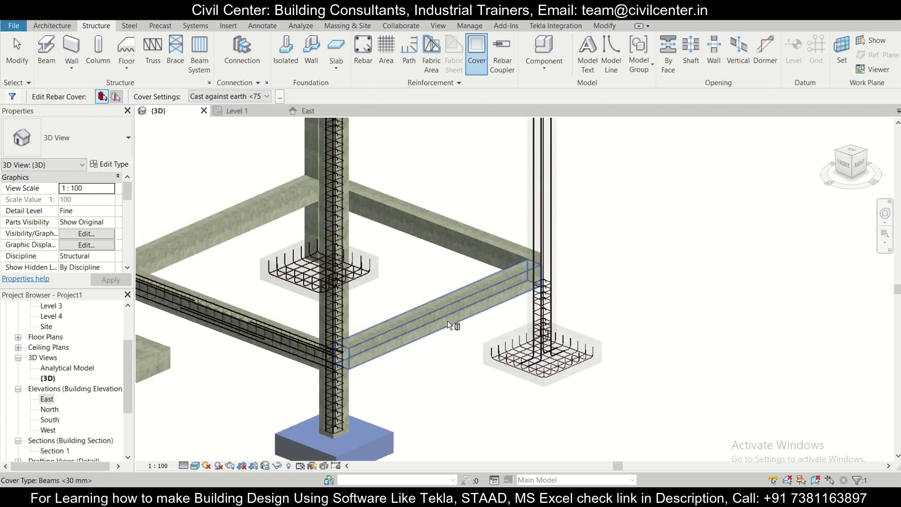
left_click(507, 296)
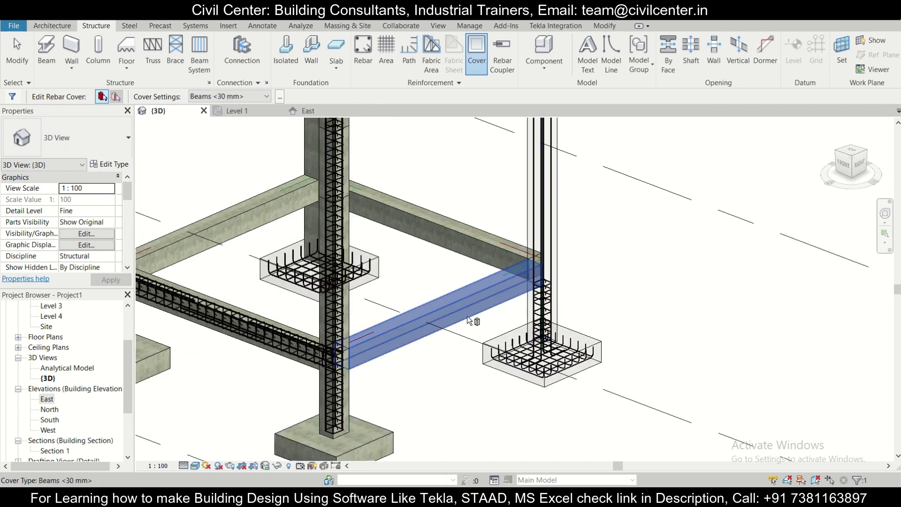
- Duplicate the Beams rebar cover setting as New Beam Cover and set its cover to 35 mm
left_click(280, 97)
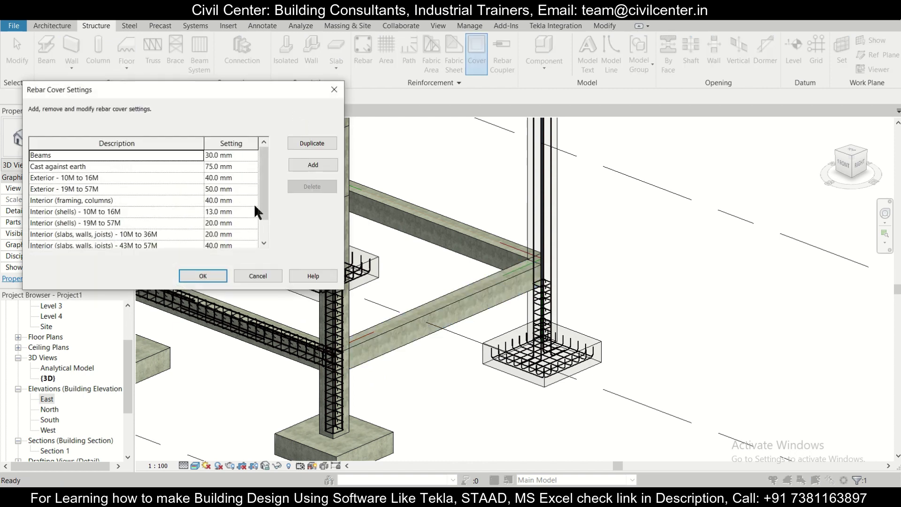
left_click(311, 142)
left_click(132, 165)
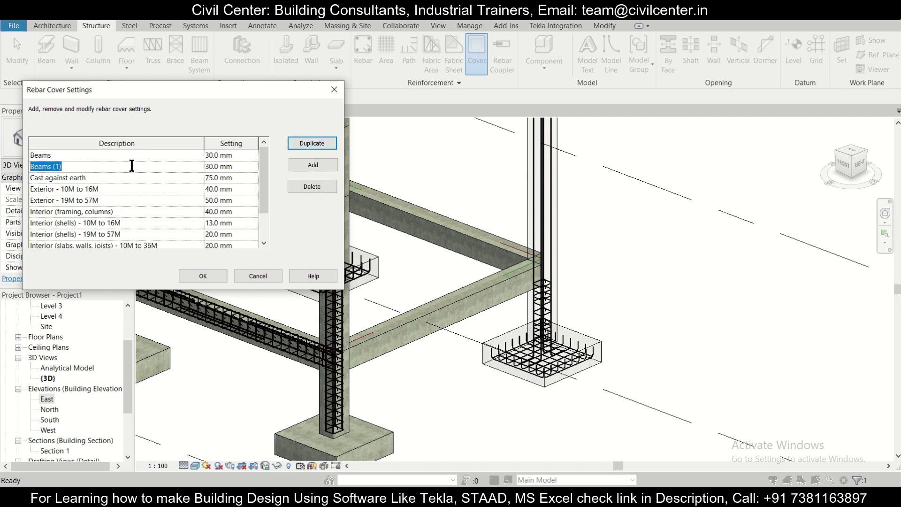
key("BackSpace")
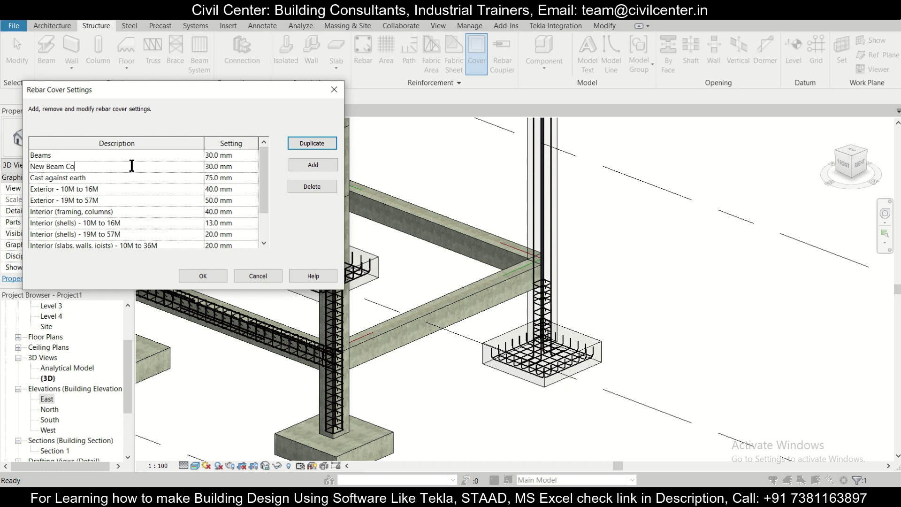
left_click(211, 164)
type("5")
left_click(199, 276)
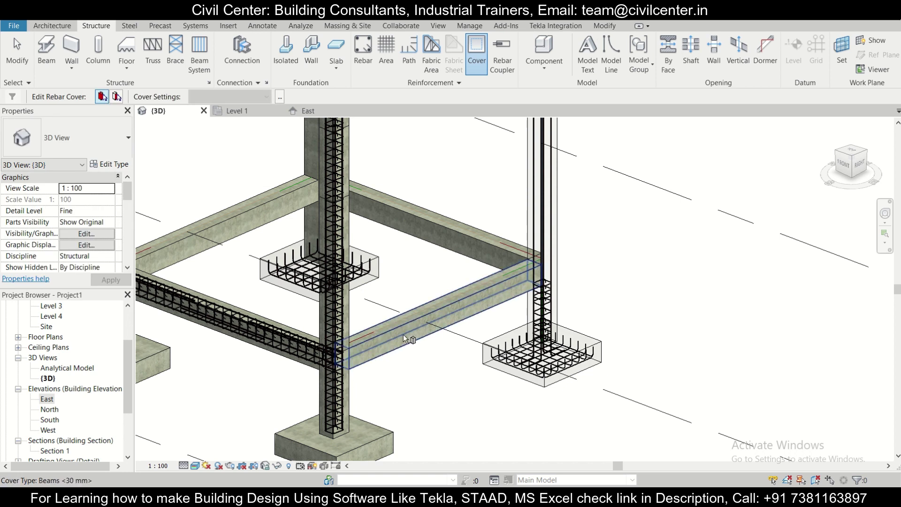
- Select the four beams of the frame, check the selection with the Filter, and assign them the New Beam Cover <35 mm> setting
scroll(381, 328, "down", 3)
scroll(382, 327, "down", 2)
middle_click_drag(565, 376, 480, 328, "shift")
scroll(371, 233, "up", 5)
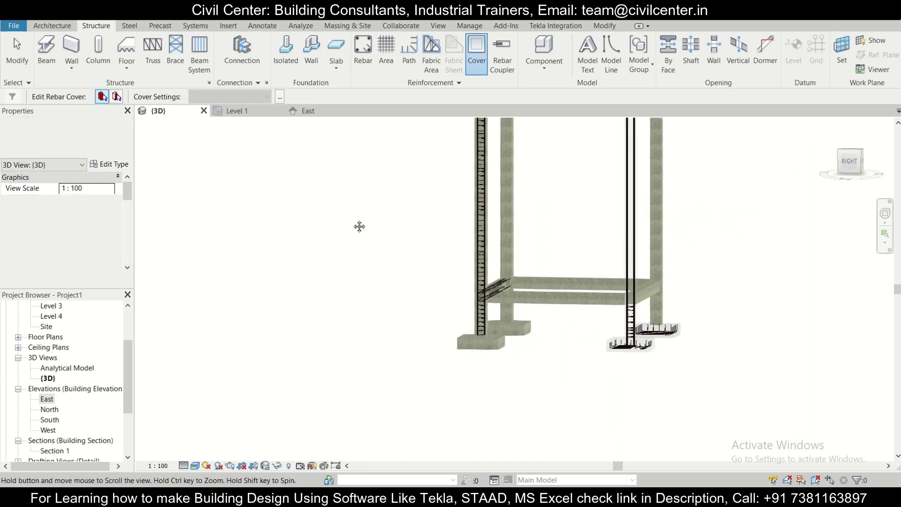
left_click_drag(370, 209, 868, 315)
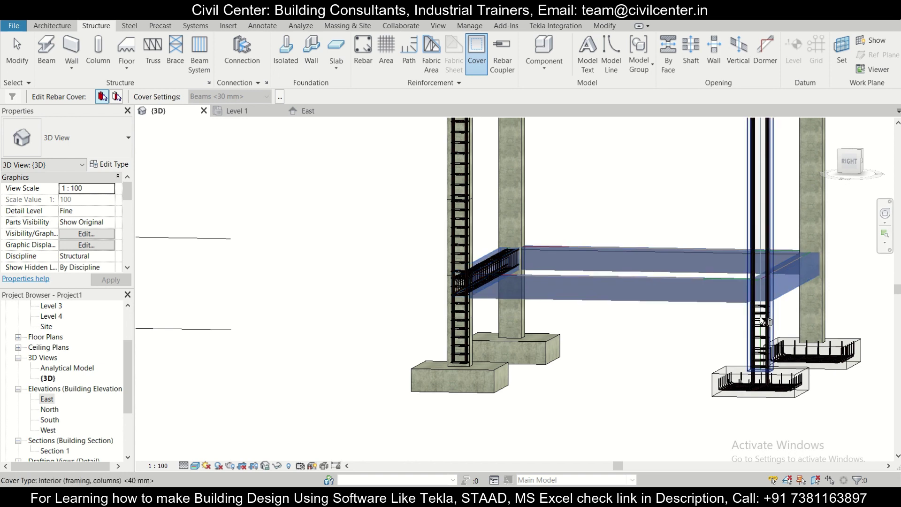
middle_click_drag(645, 382, 524, 383, "shift")
scroll(608, 413, "down", 3)
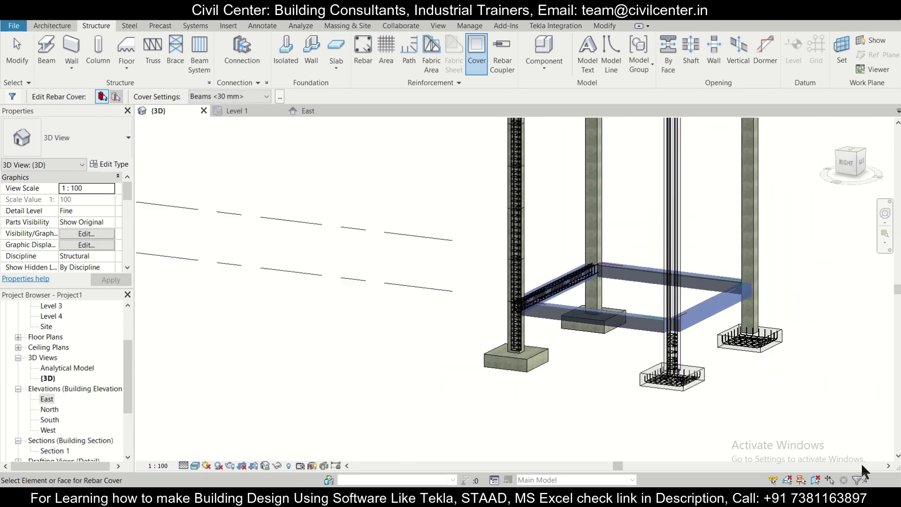
left_click(856, 480)
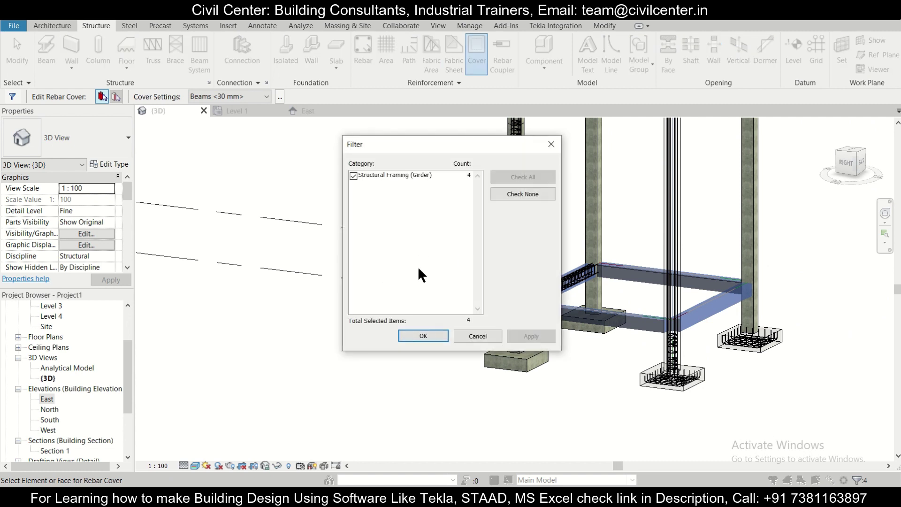
left_click(423, 336)
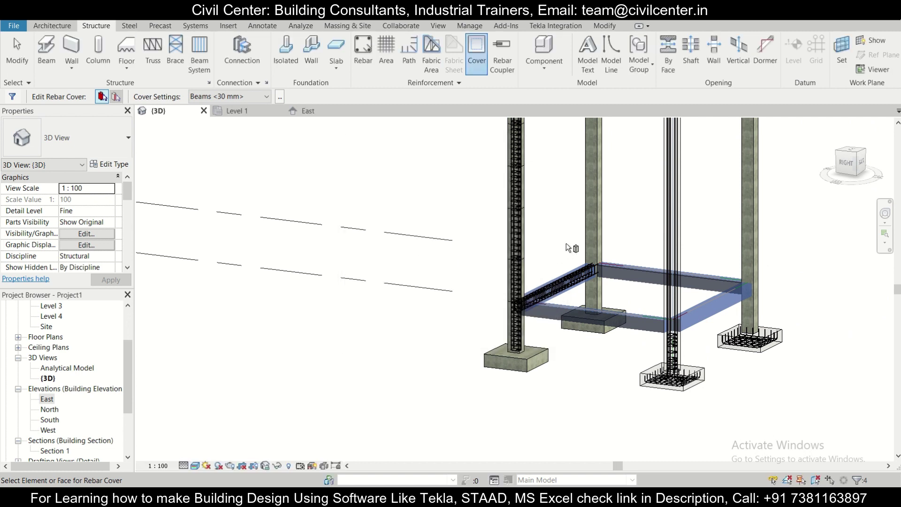
left_click(264, 98)
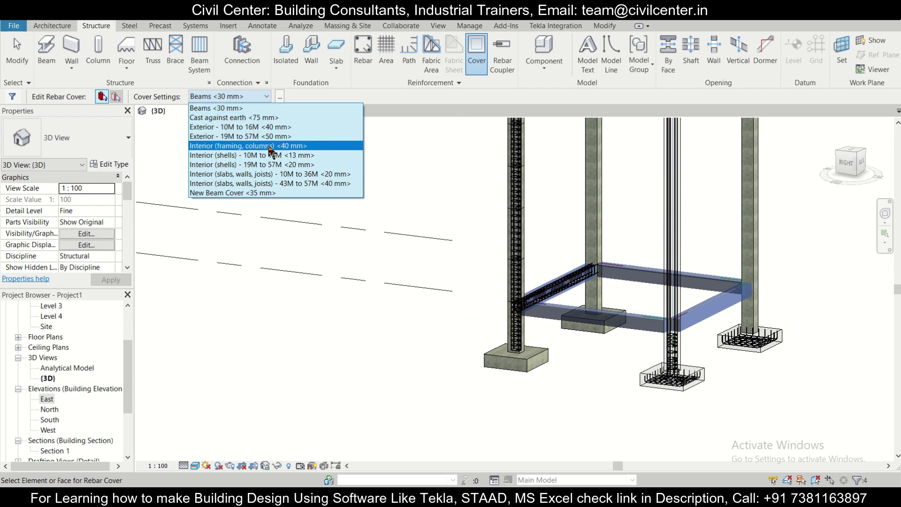
left_click(291, 194)
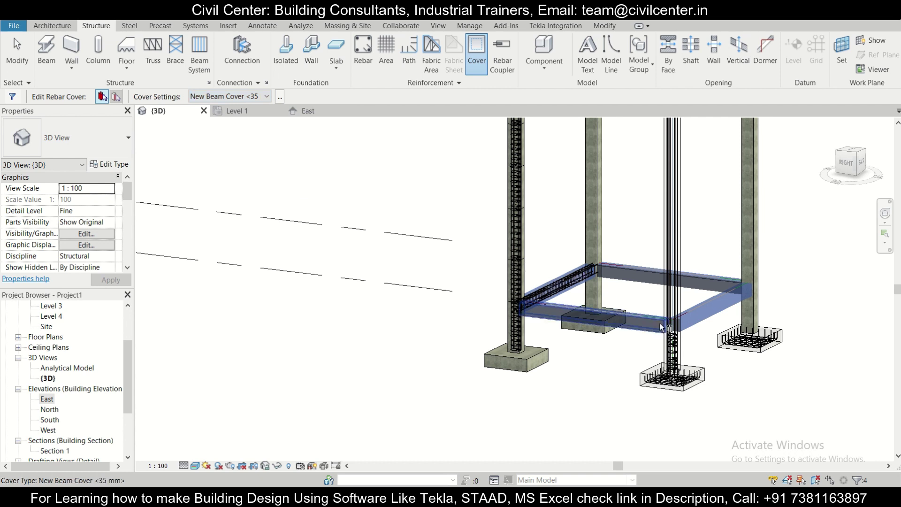
scroll(338, 336, "up", 4)
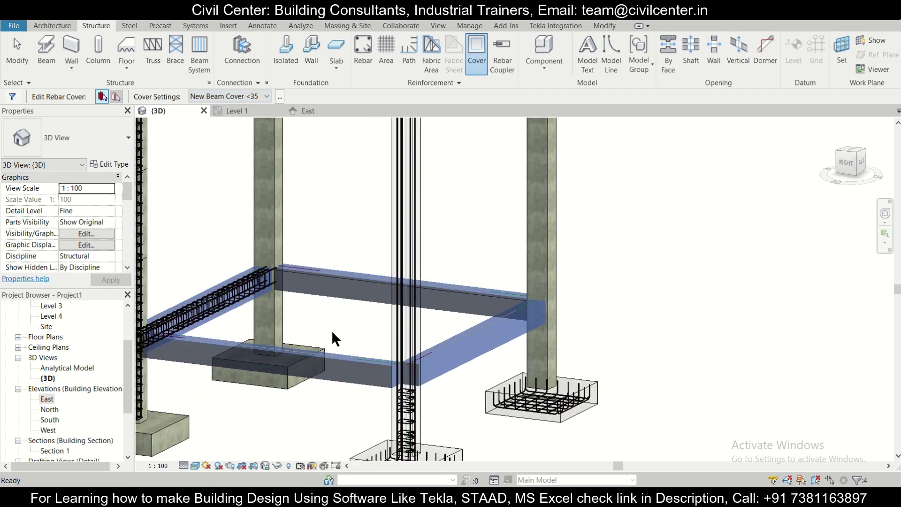
key("Escape")
key("Escape")
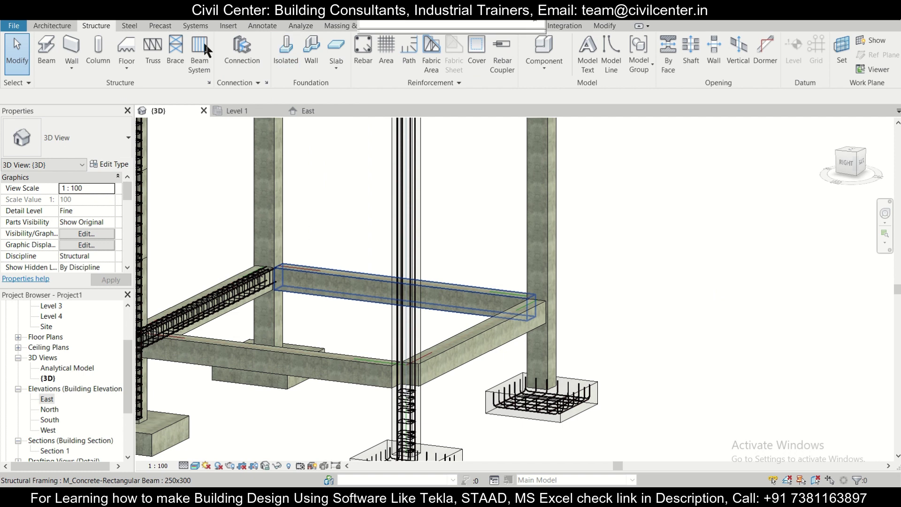
- Check the cover assigned to the front and rear beams and review the list of rebar cover settings
left_click(477, 52)
left_click(374, 364)
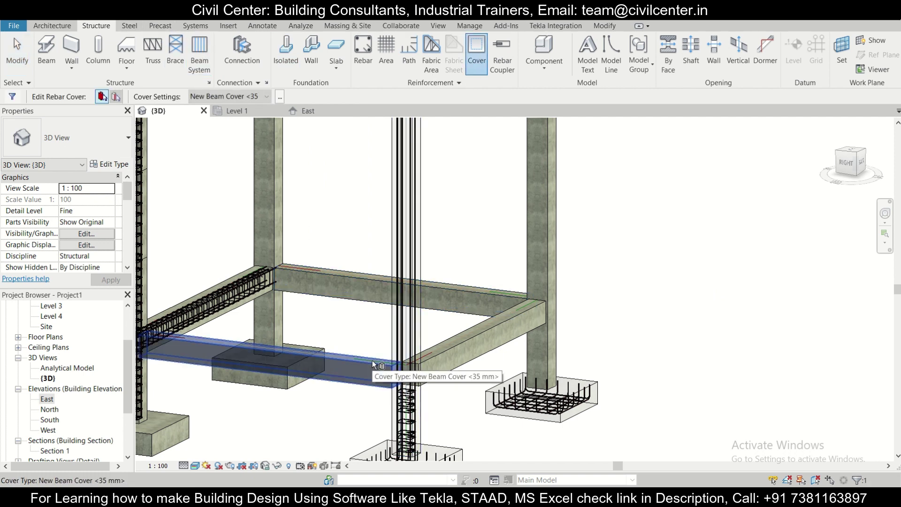
left_click(343, 274)
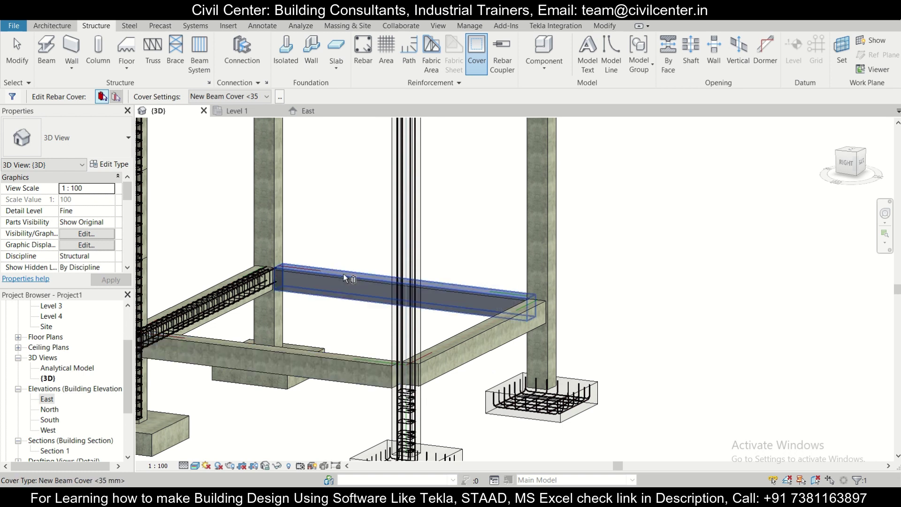
left_click(338, 357)
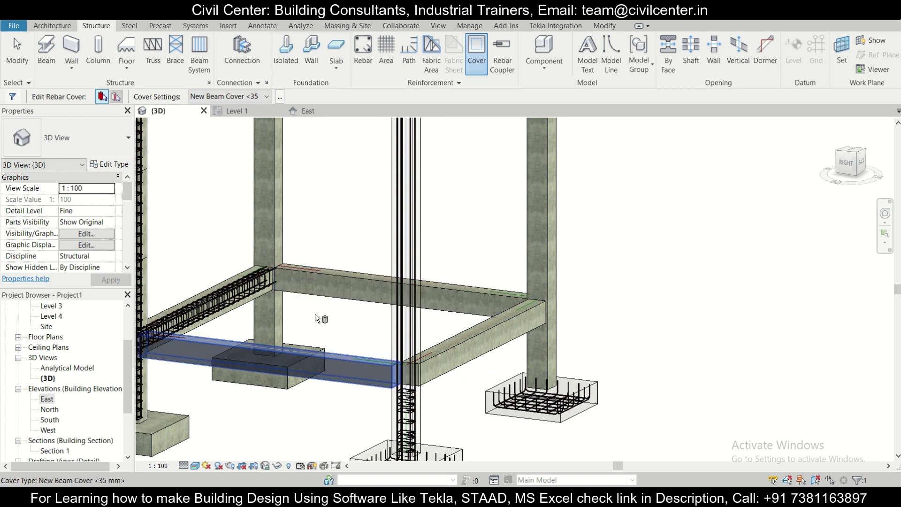
left_click(279, 94)
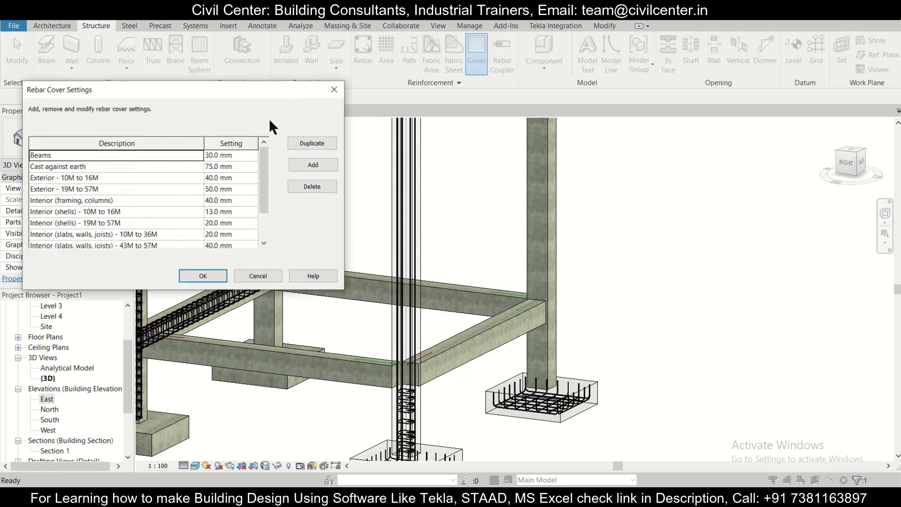
scroll(191, 177, "down", 1)
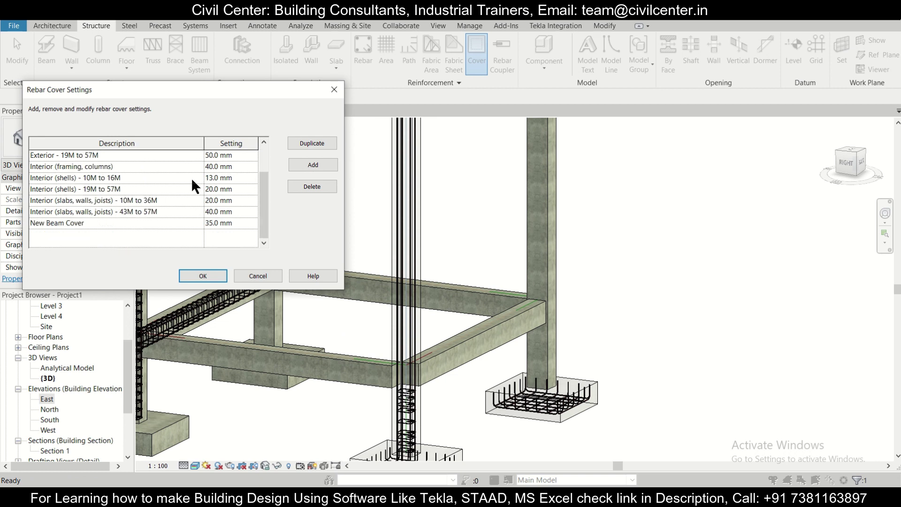
left_click(214, 276)
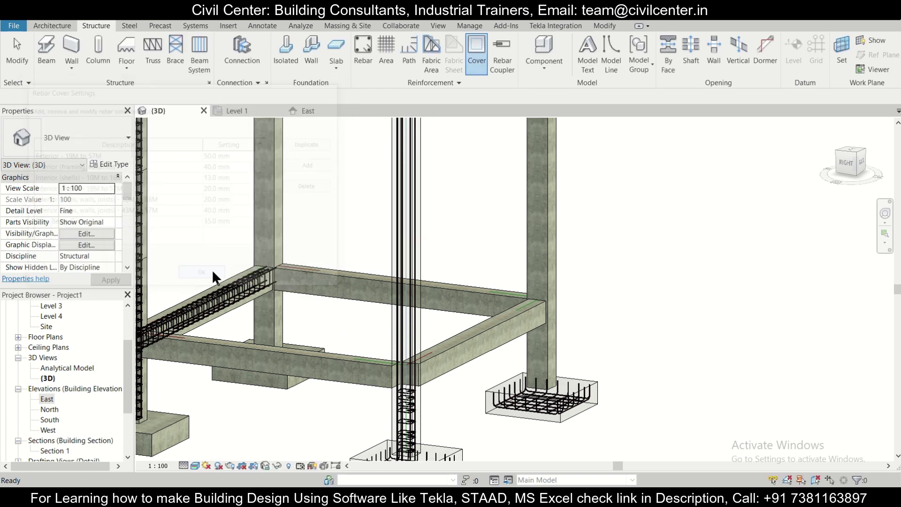
scroll(342, 242, "down", 3)
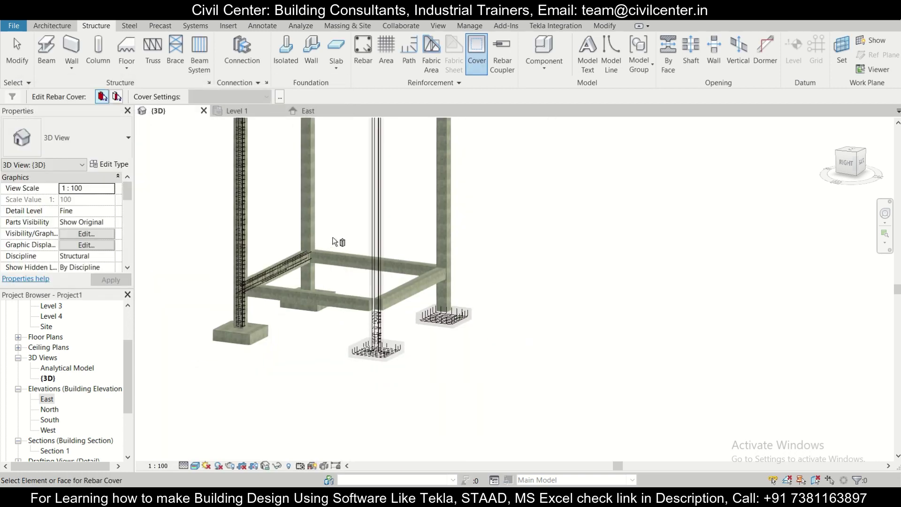
- In the East elevation, give the beam's 16 mm top bar a Fixed Number layout with a quantity of 3
left_click(322, 110)
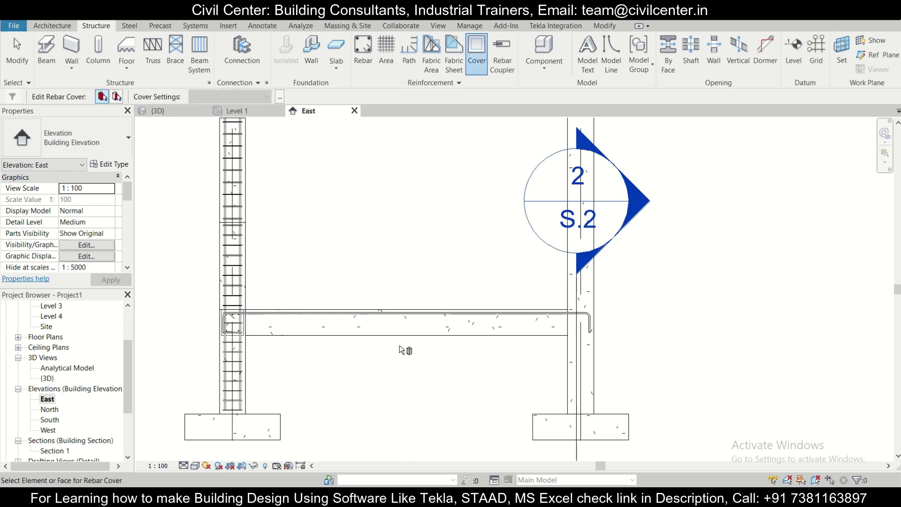
key("Escape")
left_click(565, 321)
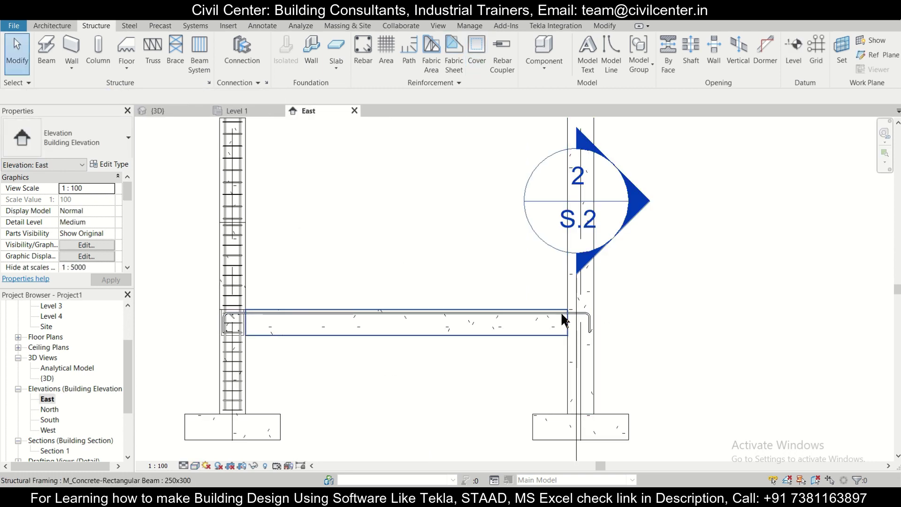
left_click(590, 323)
scroll(408, 344, "up", 1)
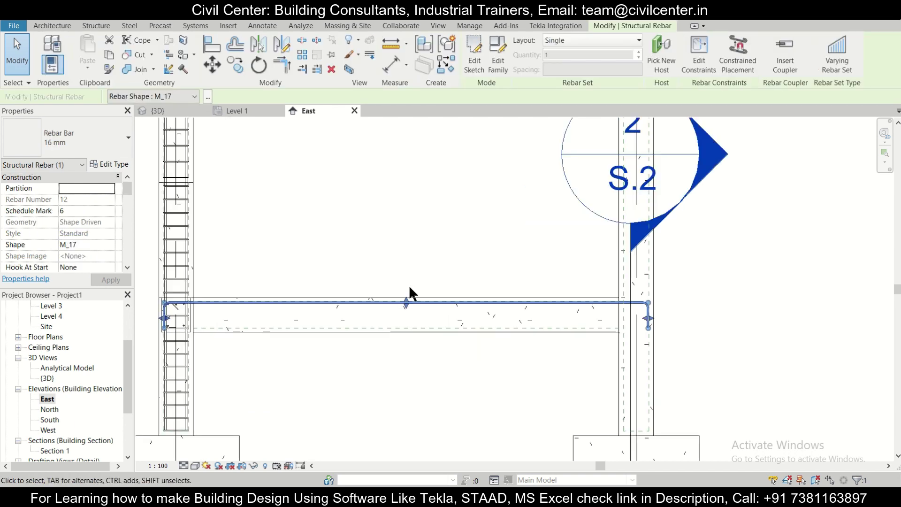
left_click(595, 41)
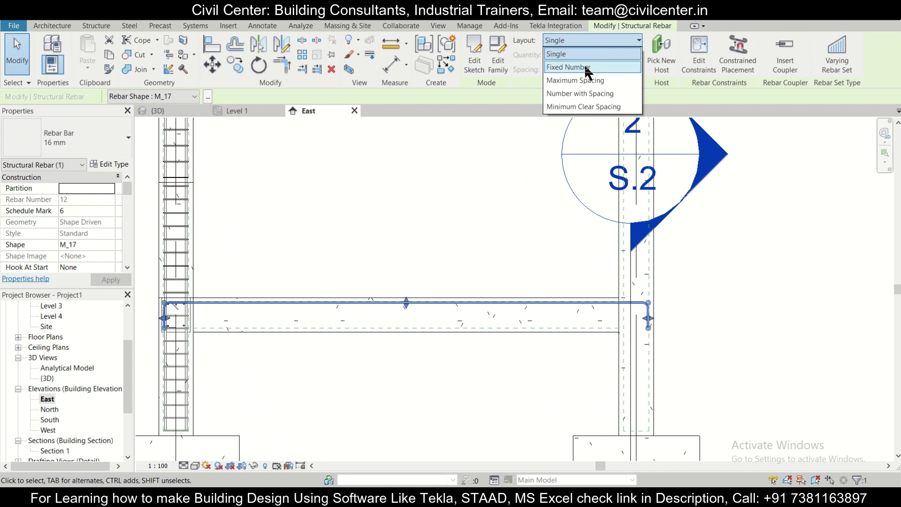
left_click(585, 64)
left_click(571, 57)
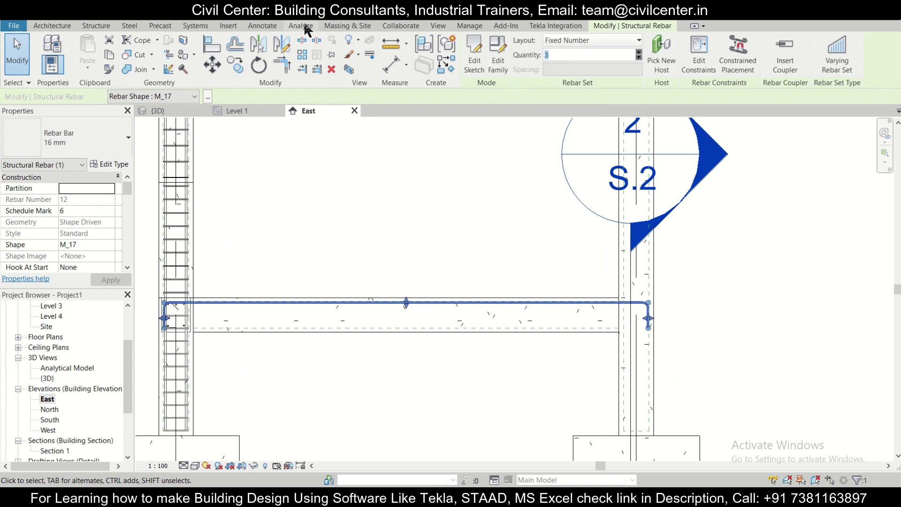
left_click(512, 219)
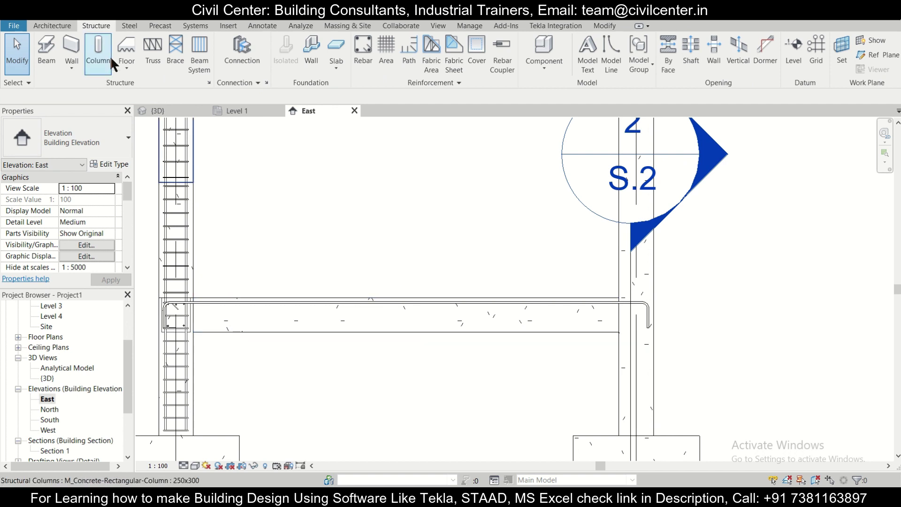
- Place a 12 mm rebar of shape M_17 along the bottom of the beam in the East elevation
middle_click_drag(399, 231, 465, 209)
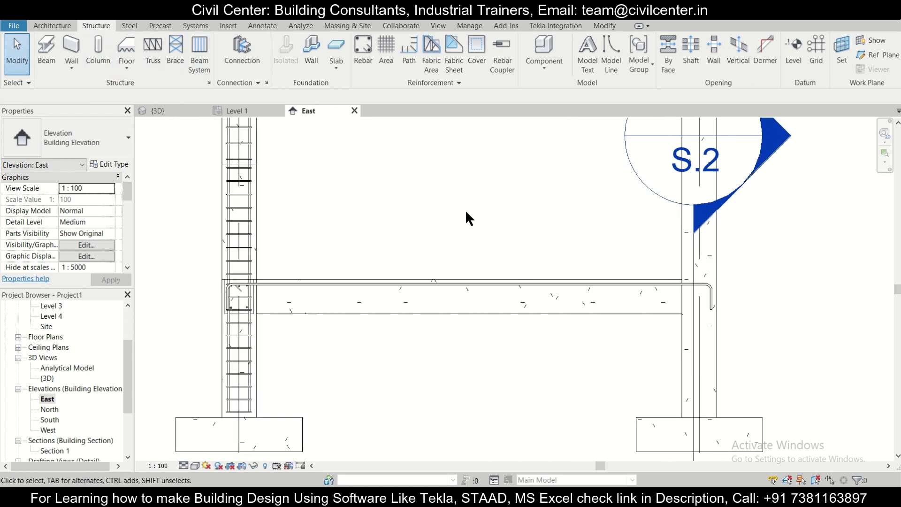
left_click(370, 55)
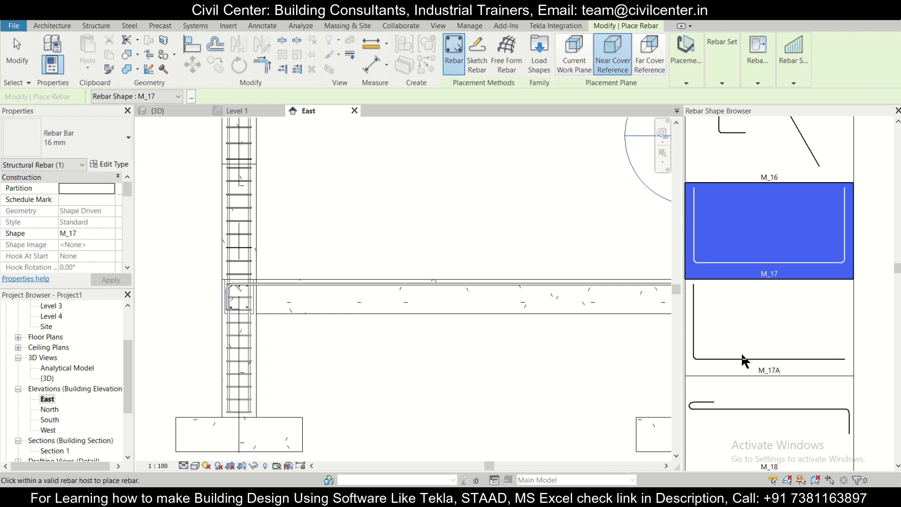
left_click(105, 139)
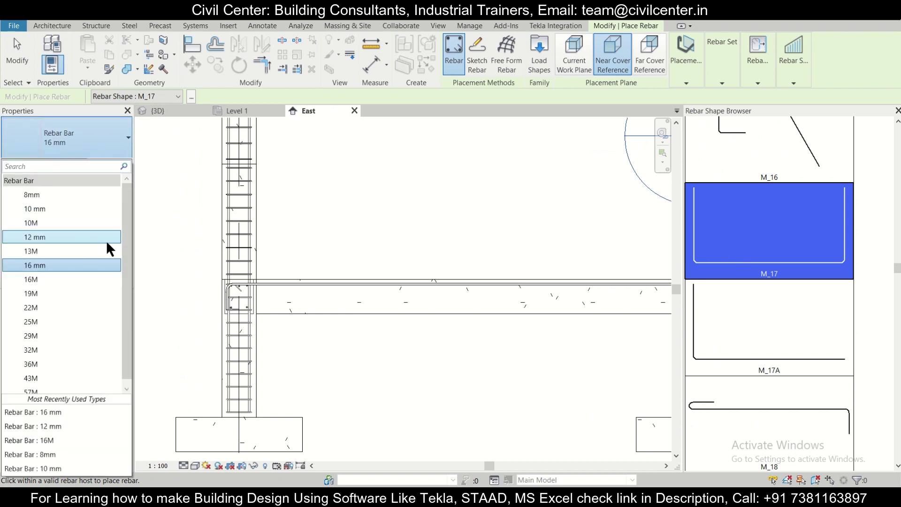
left_click(106, 239)
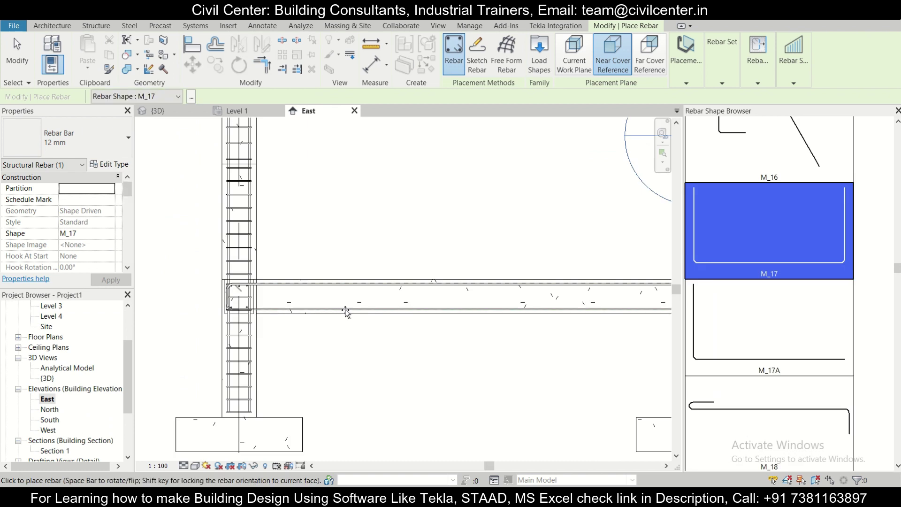
scroll(417, 327, "down", 1)
middle_click_drag(483, 367, 315, 368)
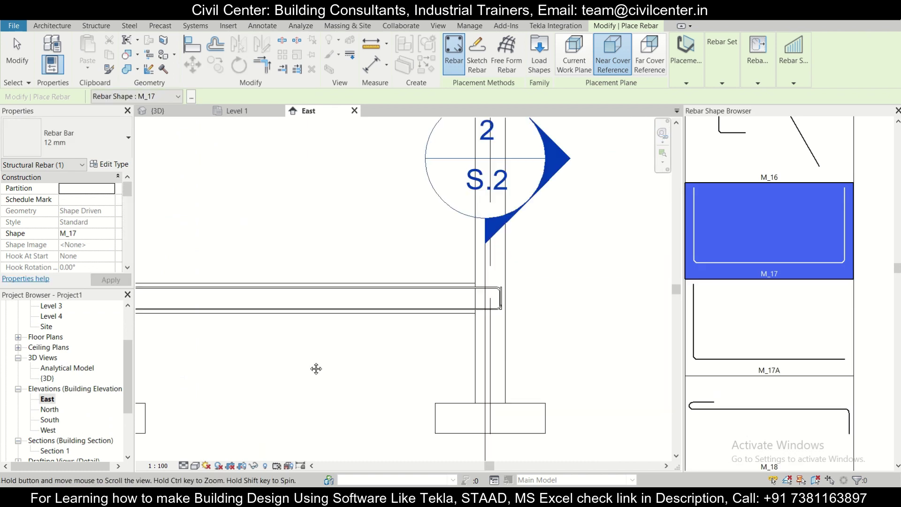
scroll(455, 303, "up", 4)
scroll(523, 303, "up", 1)
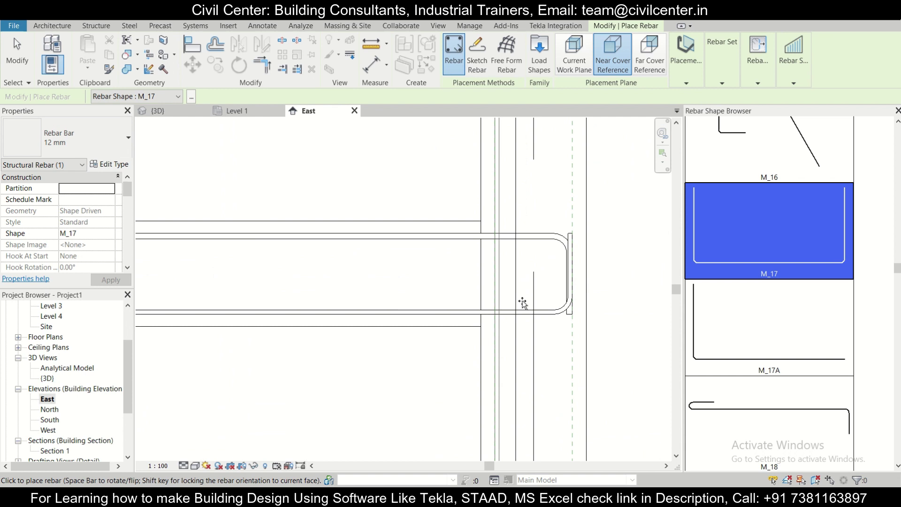
left_click(438, 301)
key("Escape")
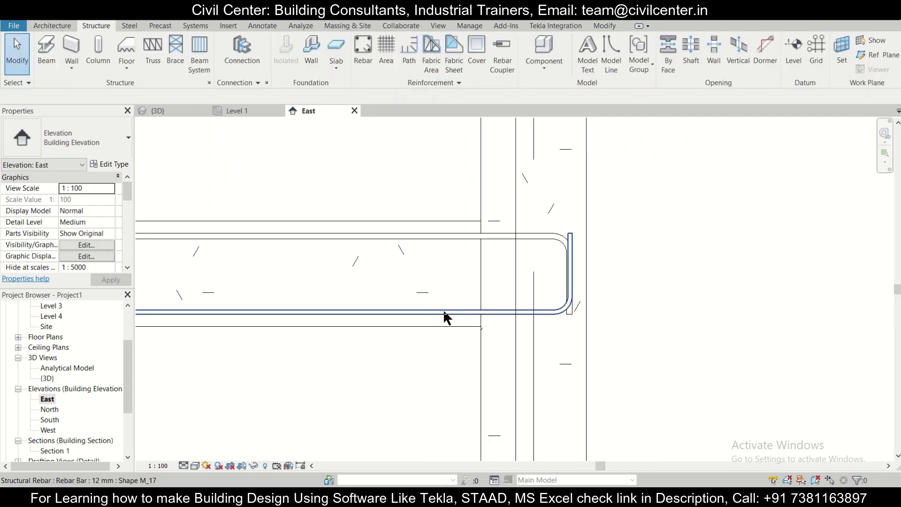
- Give the beam's 12 mm bottom bar a Fixed Number layout with a quantity of 3
left_click(445, 308)
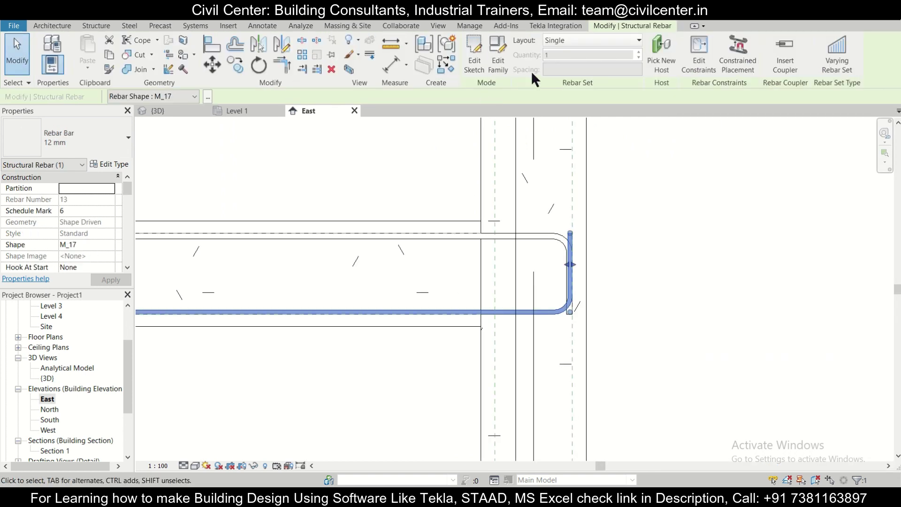
left_click(574, 42)
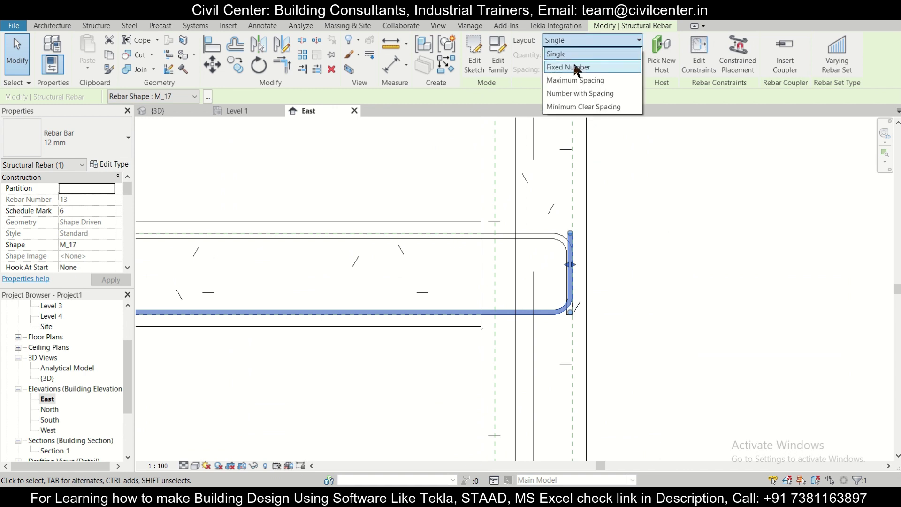
left_click(573, 64)
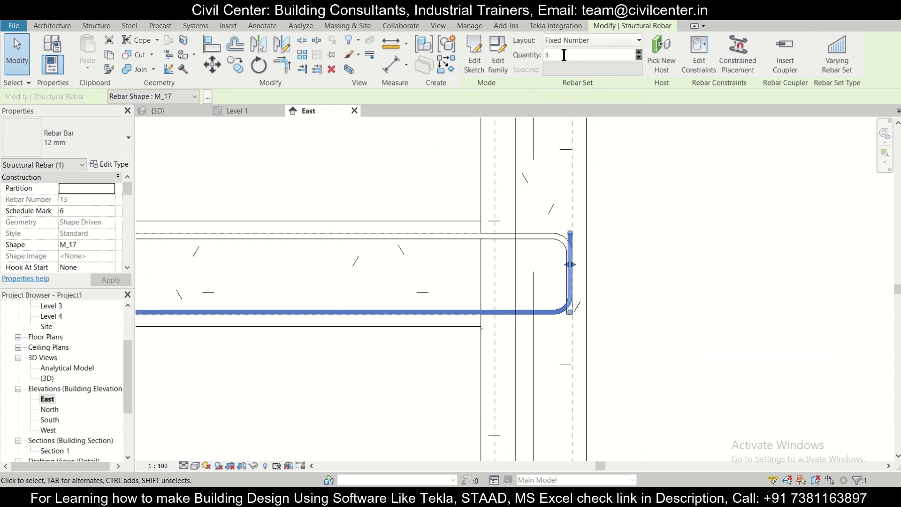
left_click(638, 178)
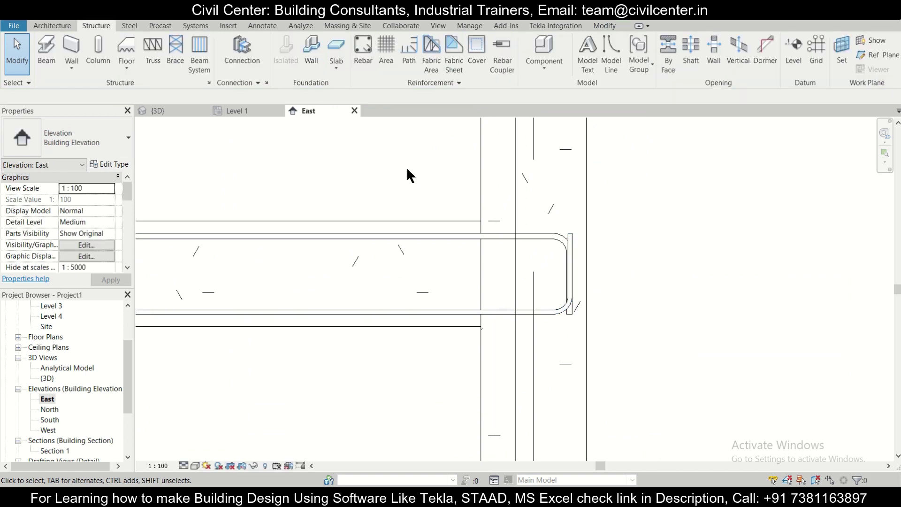
- Examine the frame and its beam reinforcement in the 3D view
left_click(167, 111)
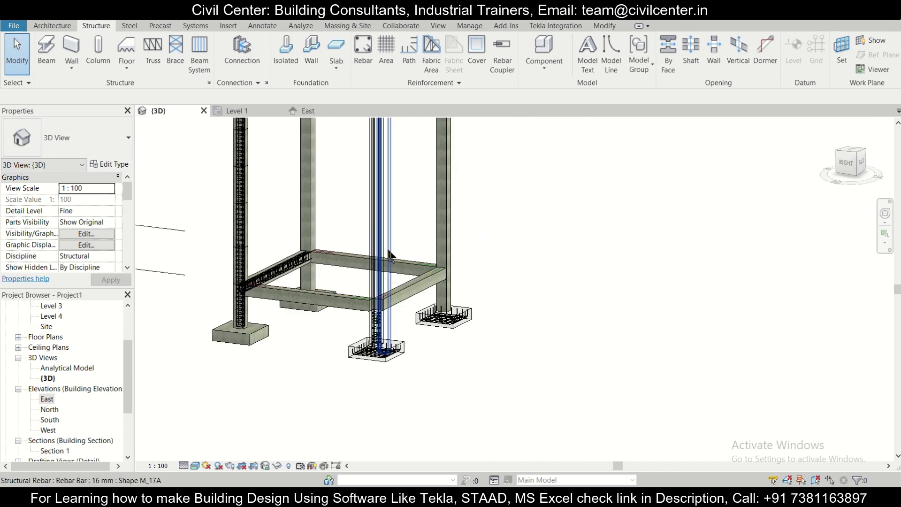
scroll(383, 281, "up", 4)
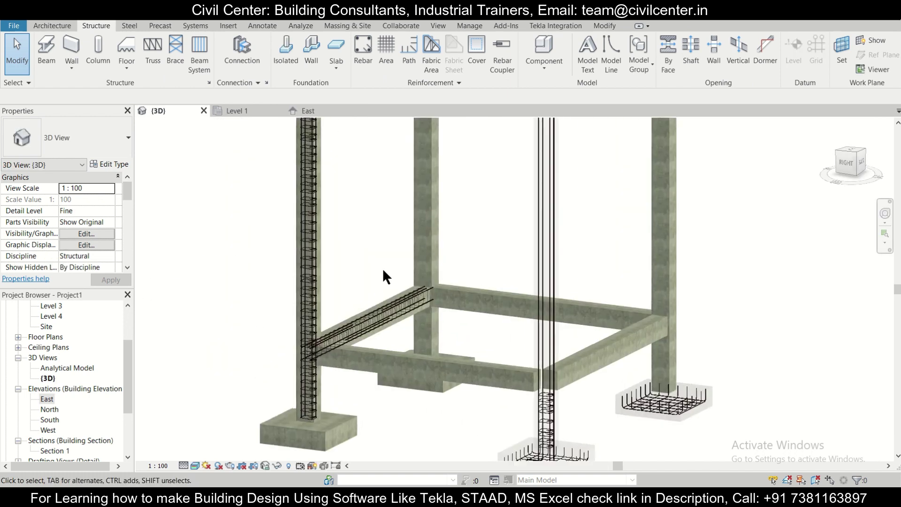
scroll(384, 287, "down", 3)
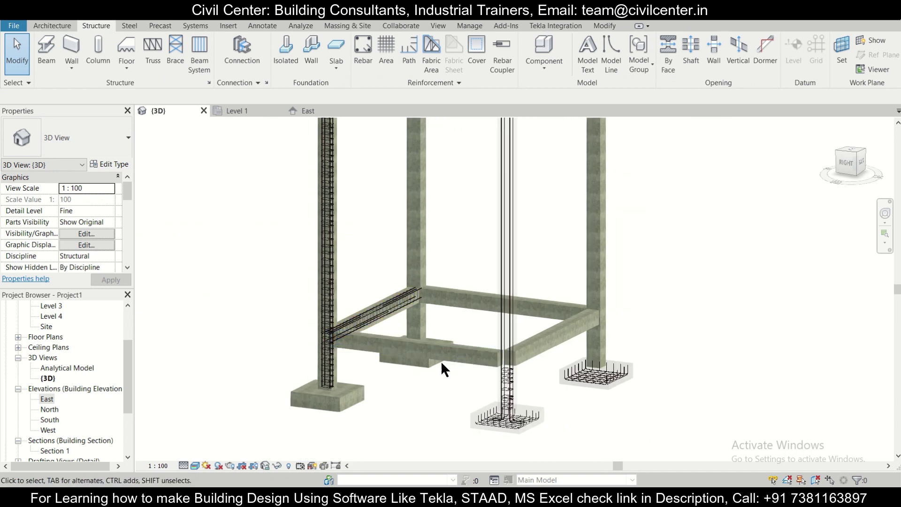
scroll(421, 333, "down", 2)
scroll(421, 334, "down", 2)
middle_click_drag(456, 347, 501, 412, "shift")
scroll(483, 383, "up", 2)
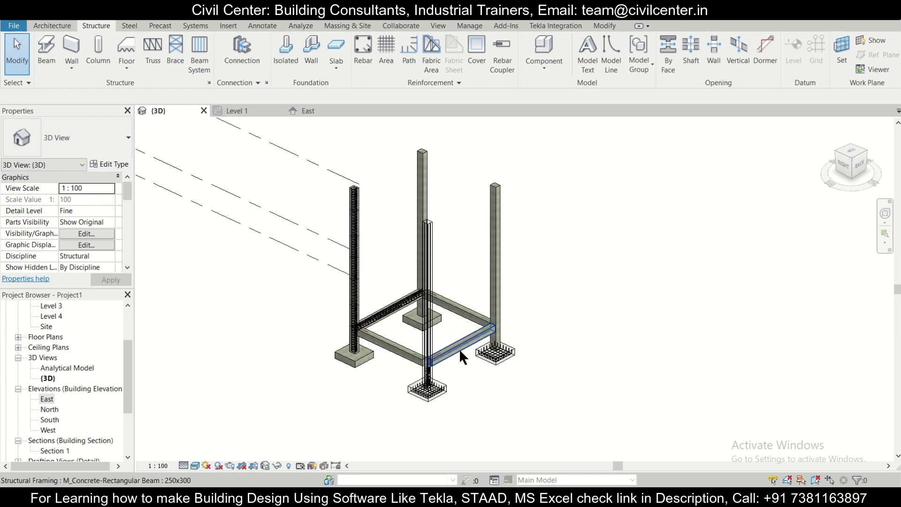
left_click(460, 351)
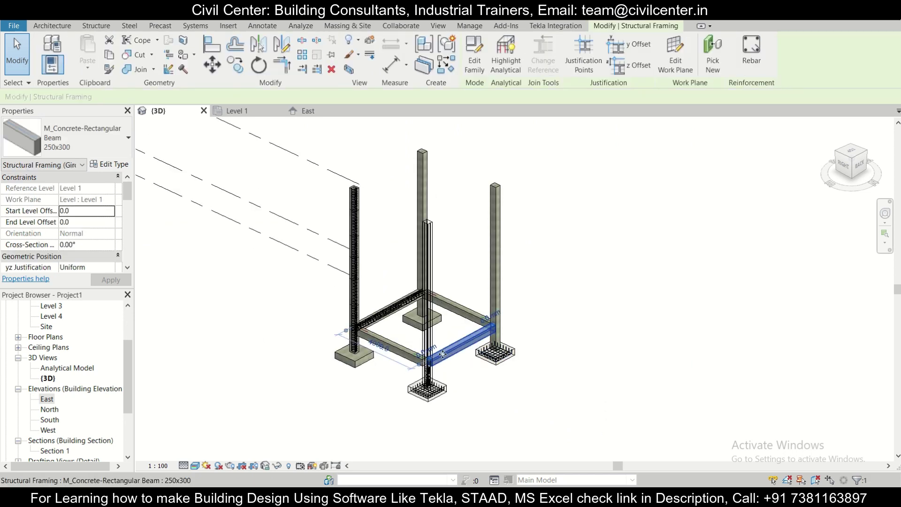
scroll(464, 357, "up", 2)
left_click_drag(498, 388, 455, 322)
scroll(631, 406, "up", 3)
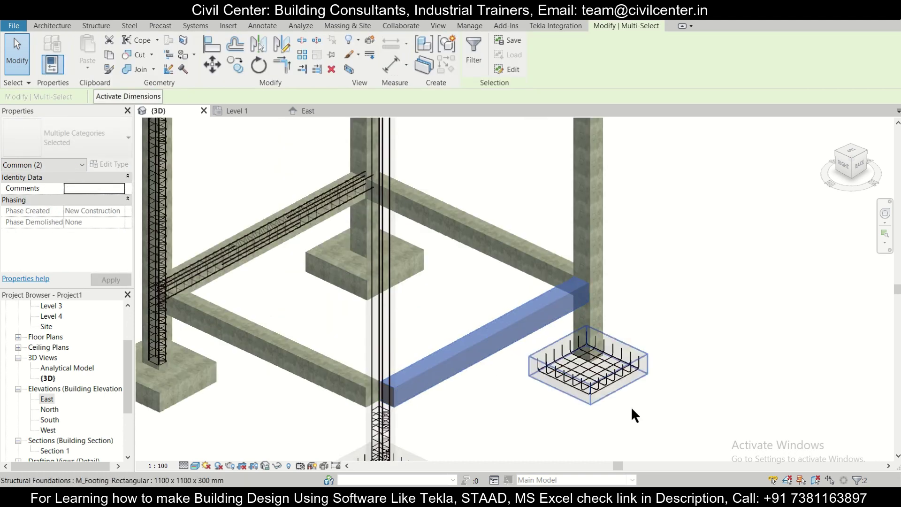
left_click(859, 480)
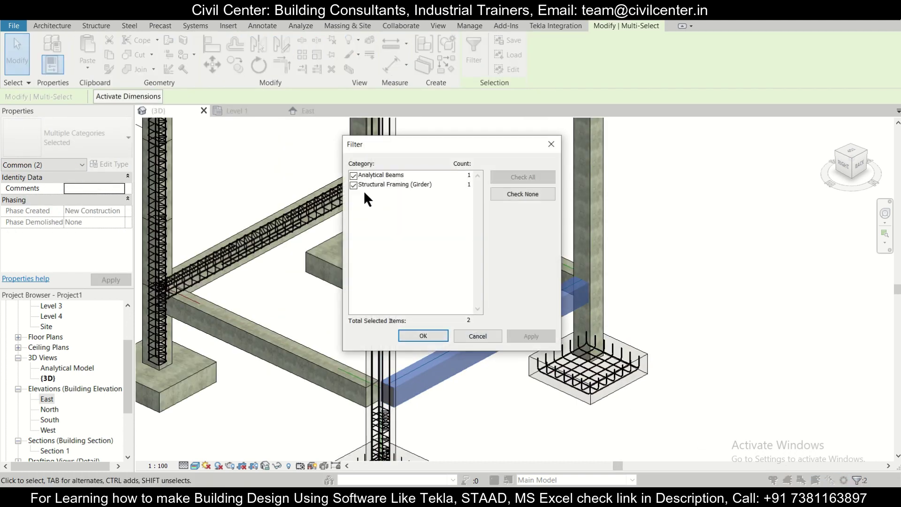
left_click(554, 143)
- Select the whole model in the 3D view and filter the selection to Structural Rebar only
scroll(533, 251, "down", 5)
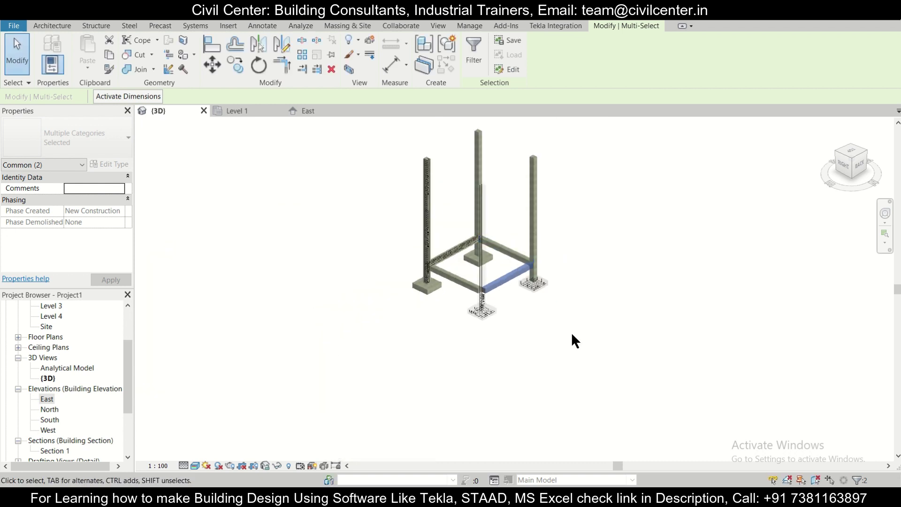
left_click_drag(594, 376, 323, 120)
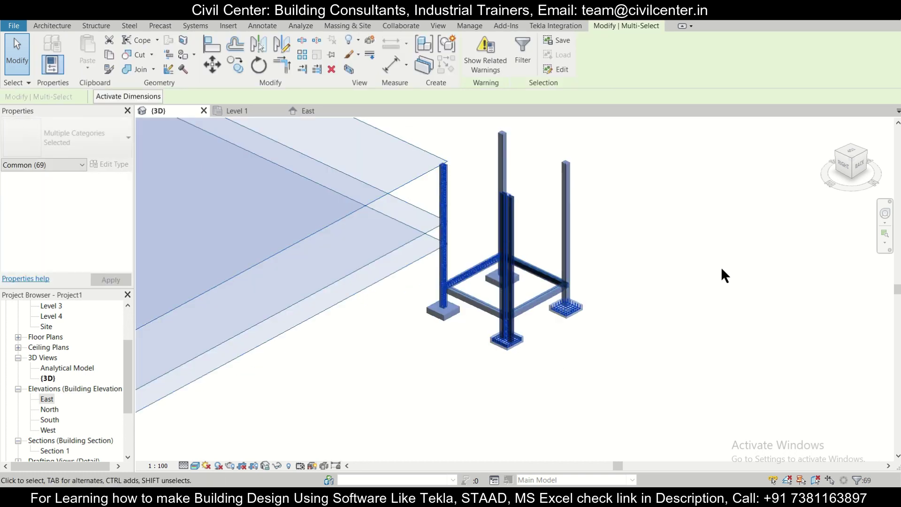
left_click(857, 479)
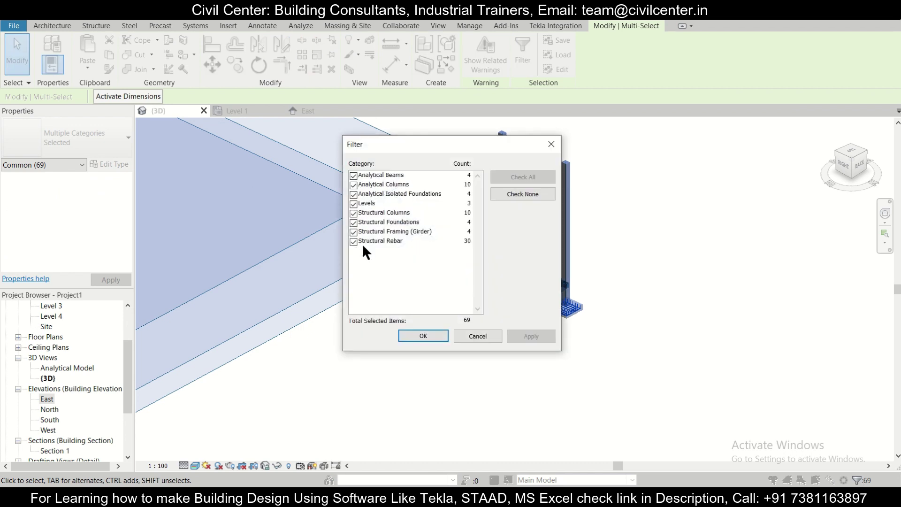
left_click(354, 232)
left_click(354, 222)
left_click(353, 214)
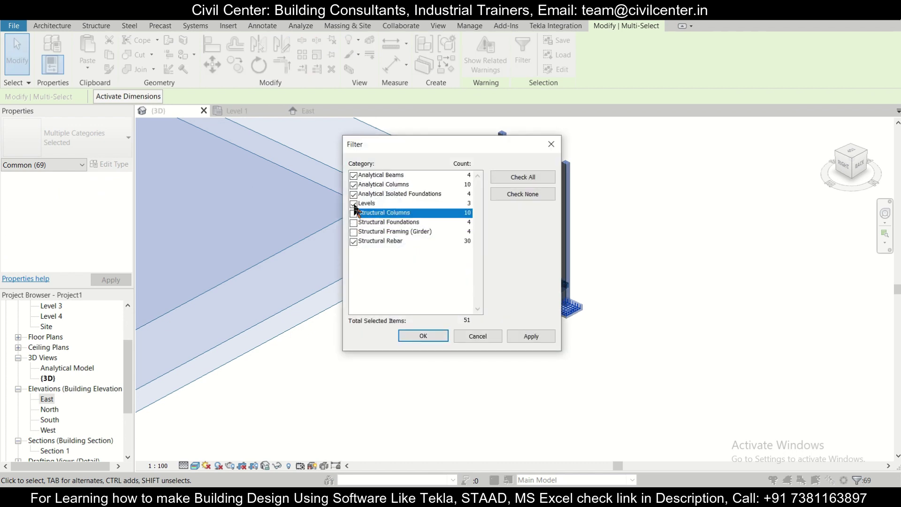
left_click(353, 204)
left_click(354, 194)
left_click(353, 185)
left_click(354, 175)
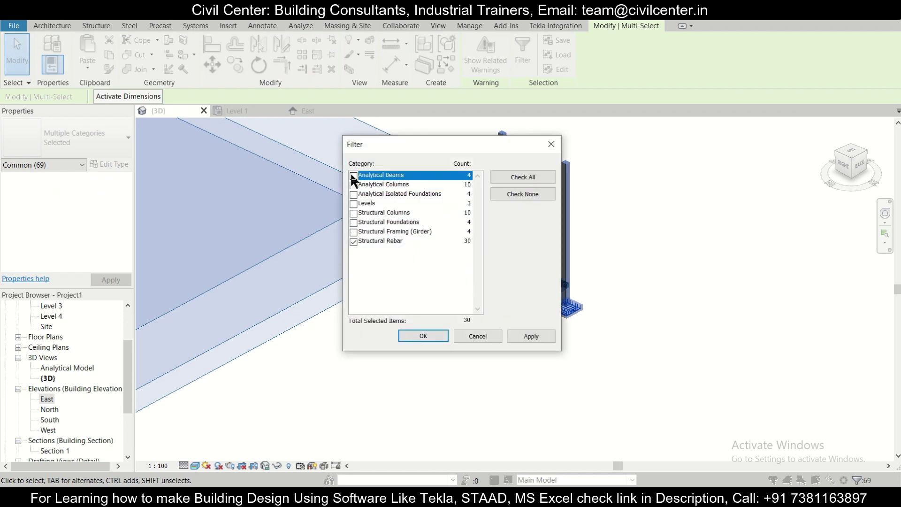
left_click(418, 334)
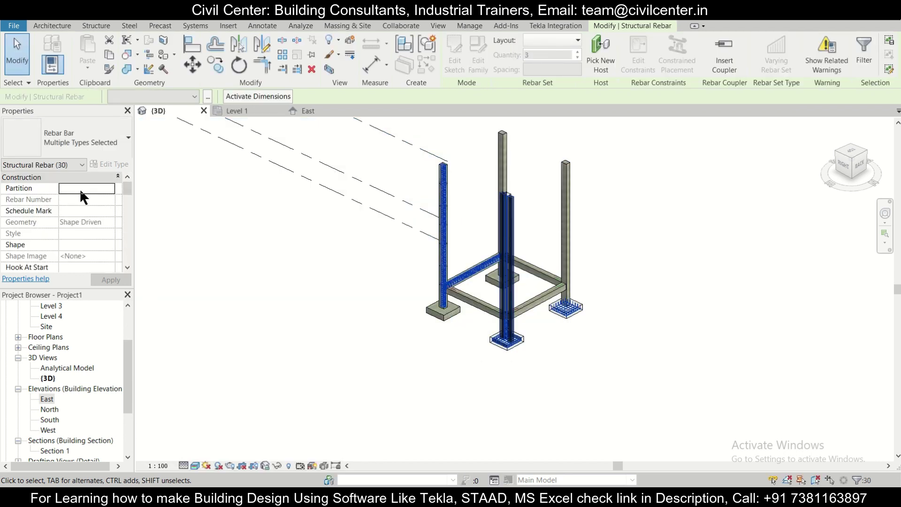
- Set the selected rebars' view visibility states to show them unobscured and as solid in the {3D} view
scroll(100, 216, "down", 5)
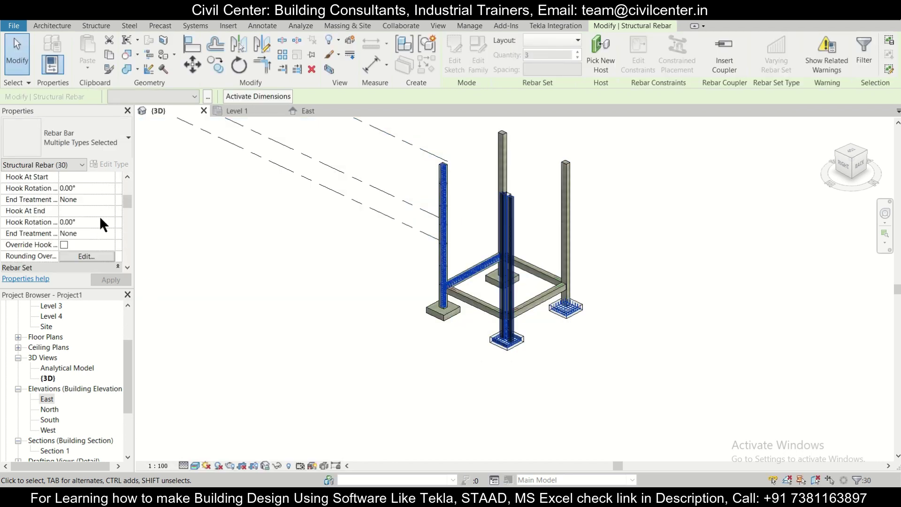
left_click(94, 221)
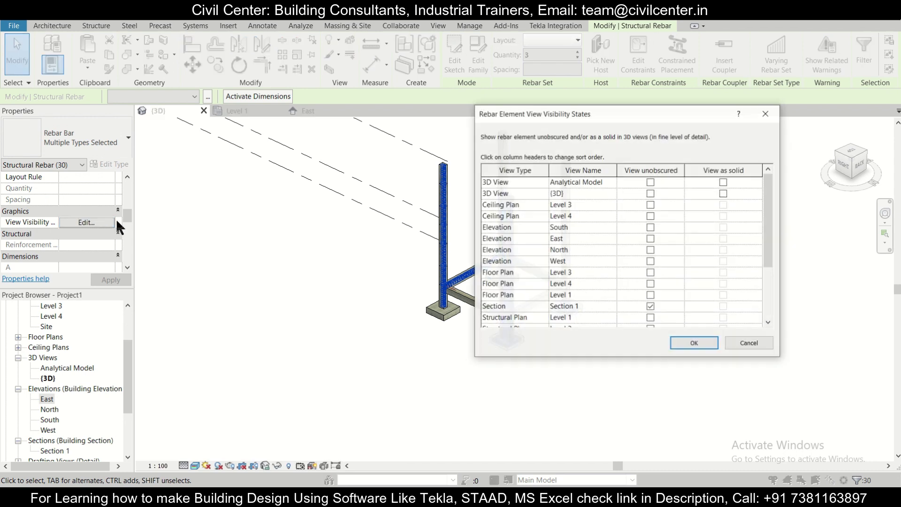
left_click(651, 193)
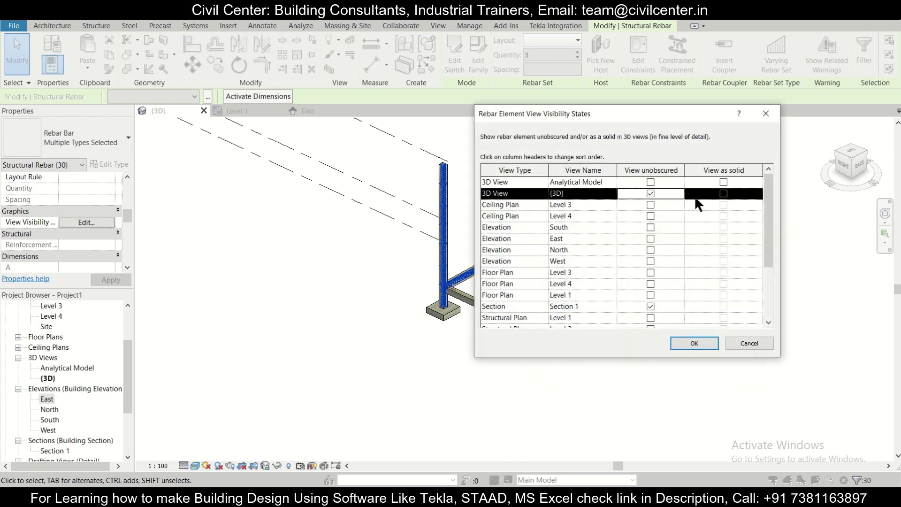
left_click(723, 194)
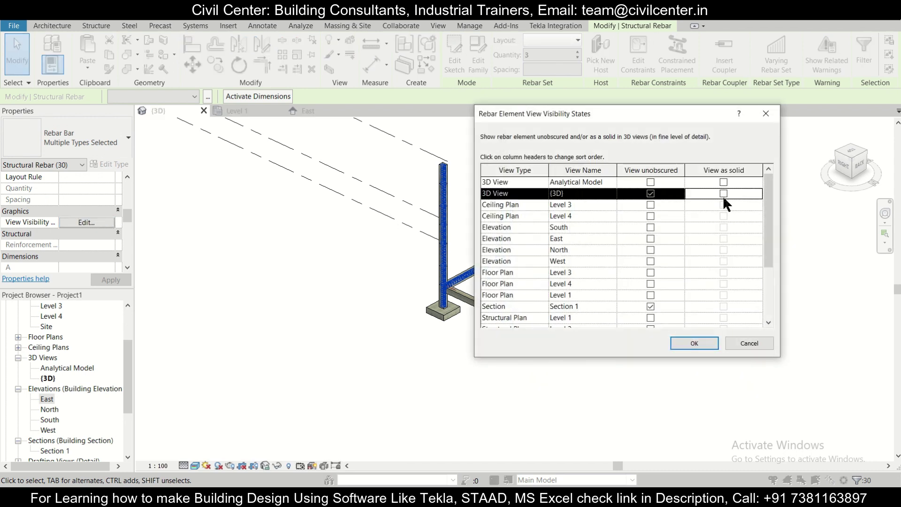
left_click(696, 342)
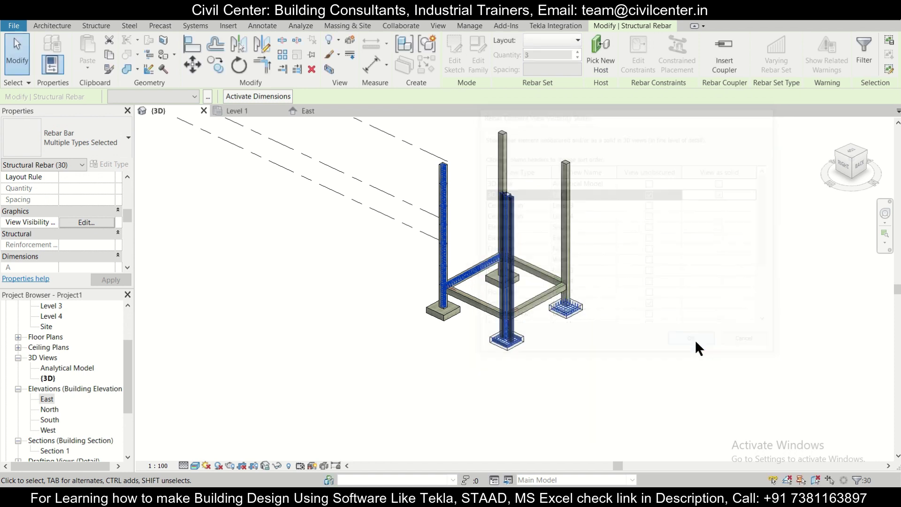
- Deselect the rebars and examine the beam's top and bottom bar sets up close in the 3D view
scroll(580, 270, "up", 3)
left_click(586, 266)
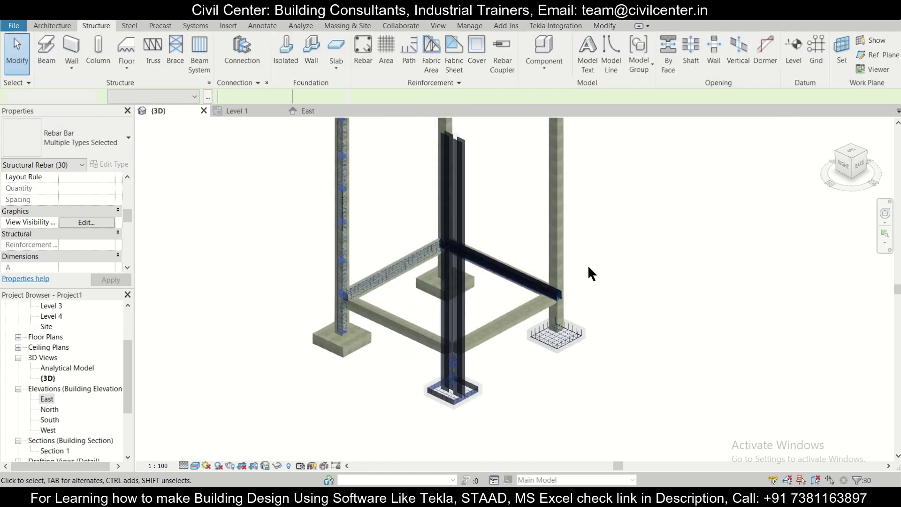
scroll(596, 281, "up", 5)
scroll(395, 254, "up", 5)
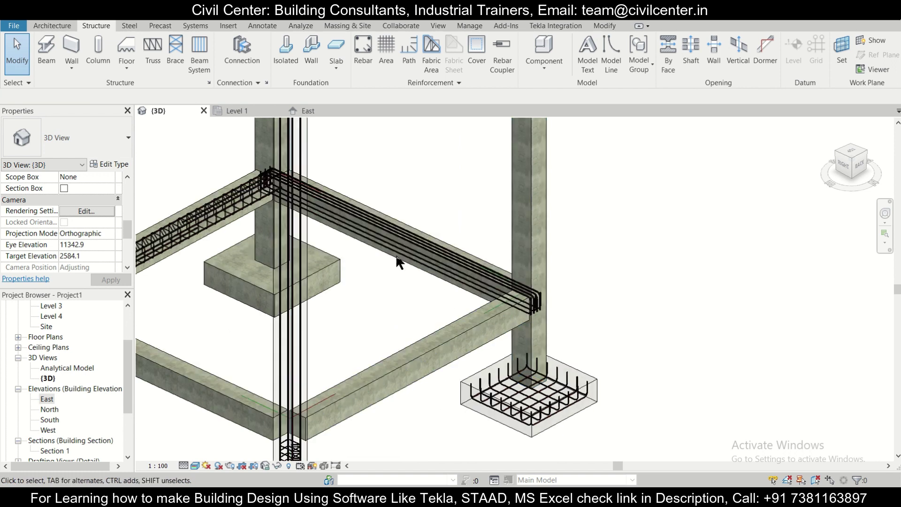
scroll(480, 253, "up", 3)
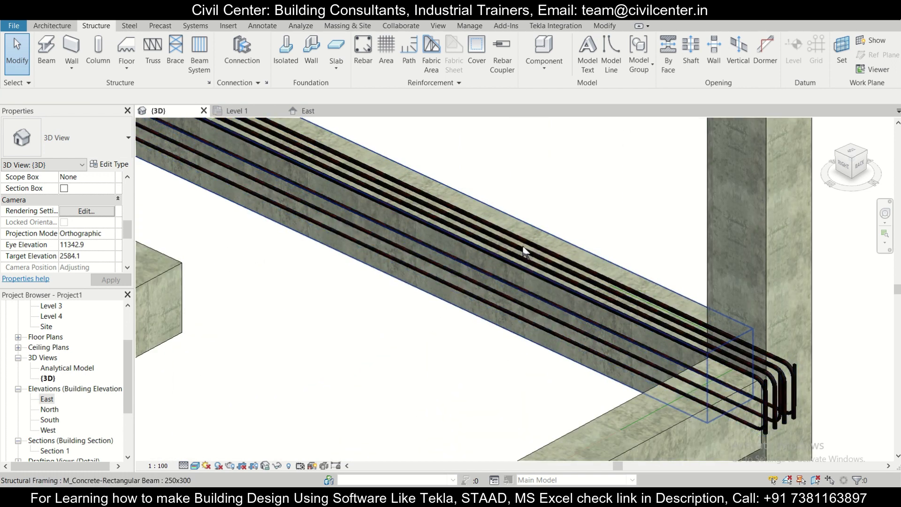
scroll(535, 322, "down", 2)
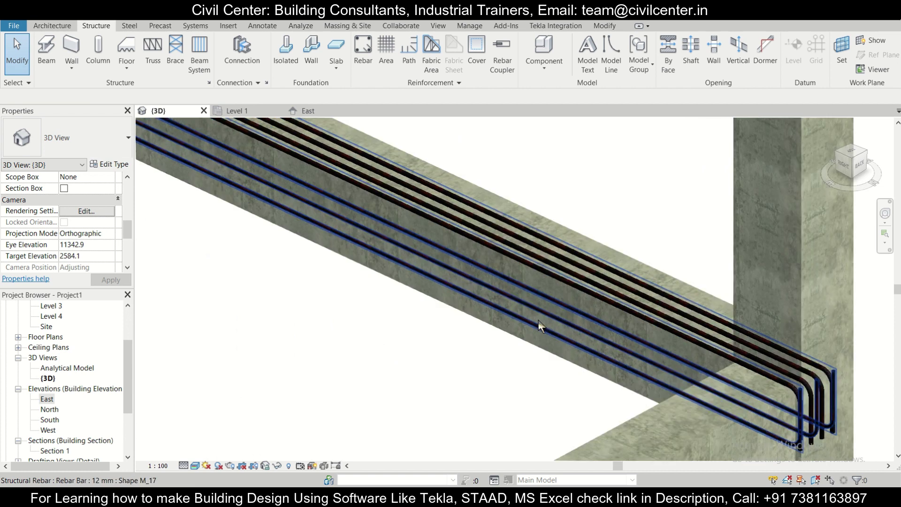
scroll(517, 320, "down", 4)
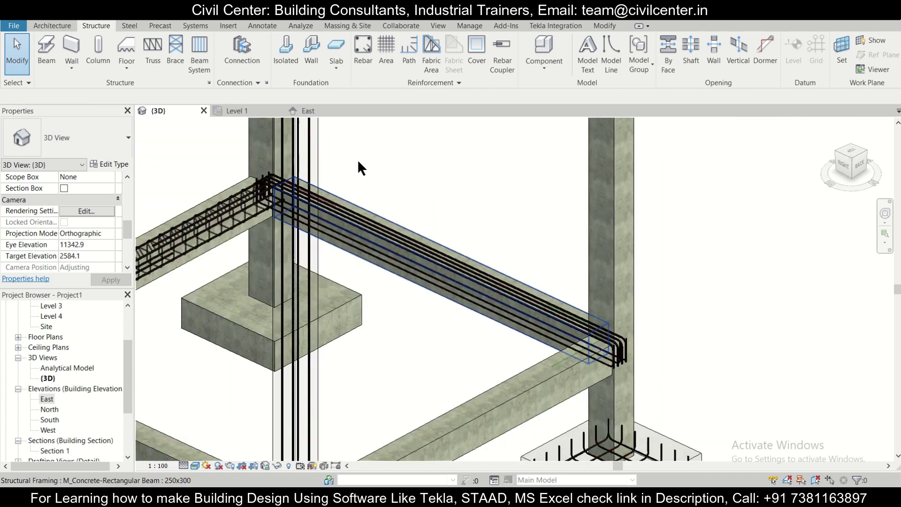
- In the East elevation, frame the reinforced beam and set the view's detail level to Fine
left_click(314, 116)
scroll(511, 285, "up", 2)
scroll(404, 314, "down", 1)
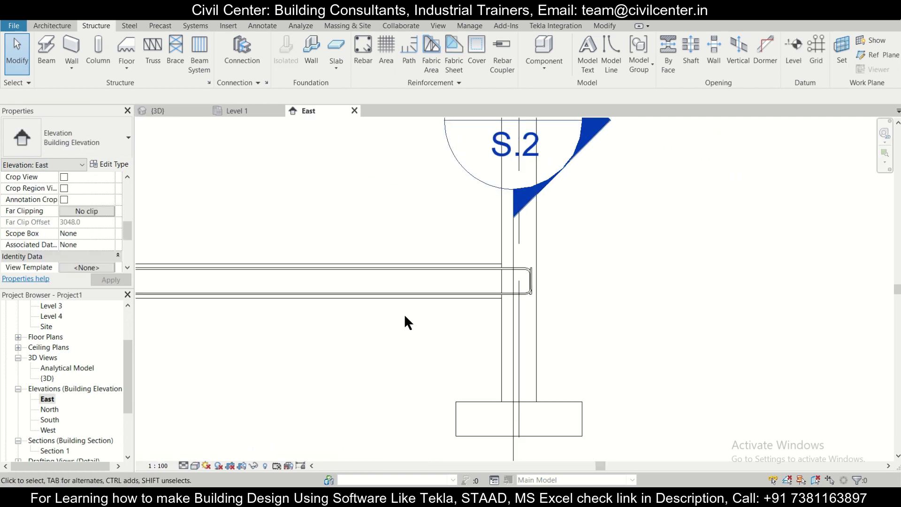
middle_click_drag(404, 314, 577, 310)
scroll(342, 297, "up", 2)
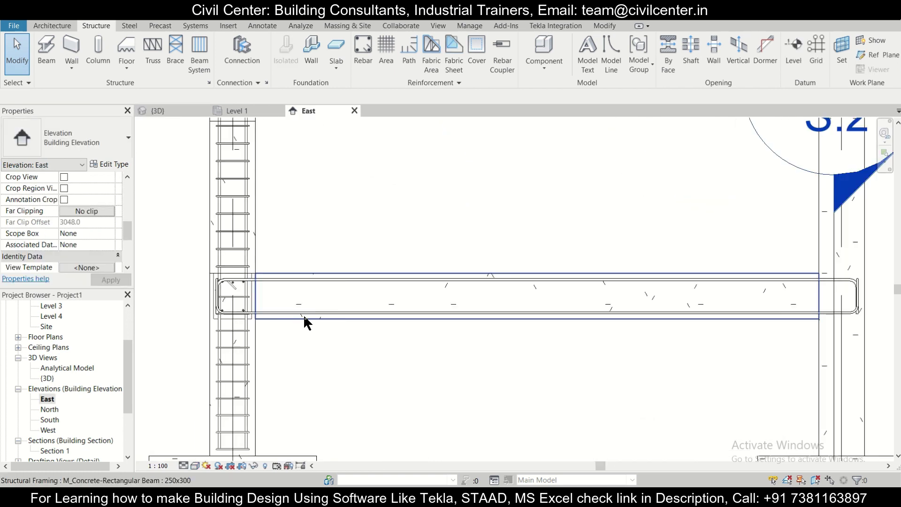
left_click(184, 465)
left_click(192, 454)
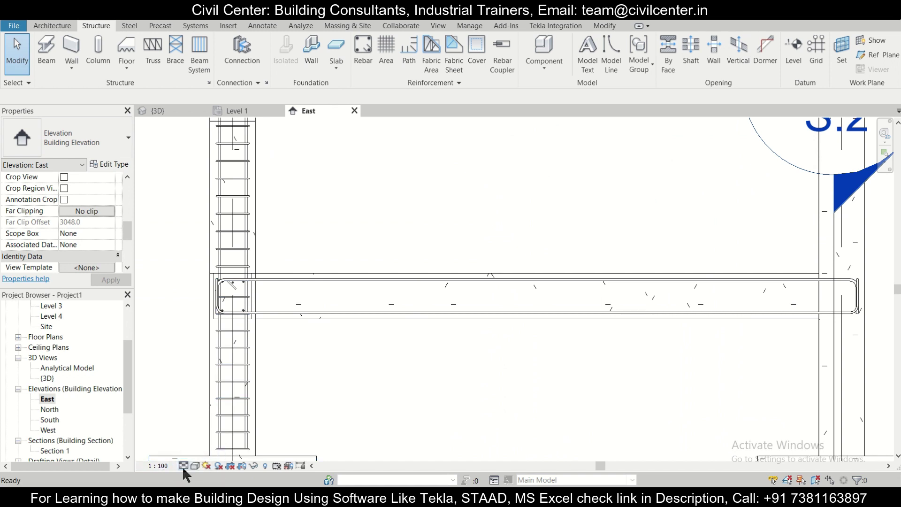
- Try the Coarse detail level in the East elevation and return the view to Fine
left_click(183, 466)
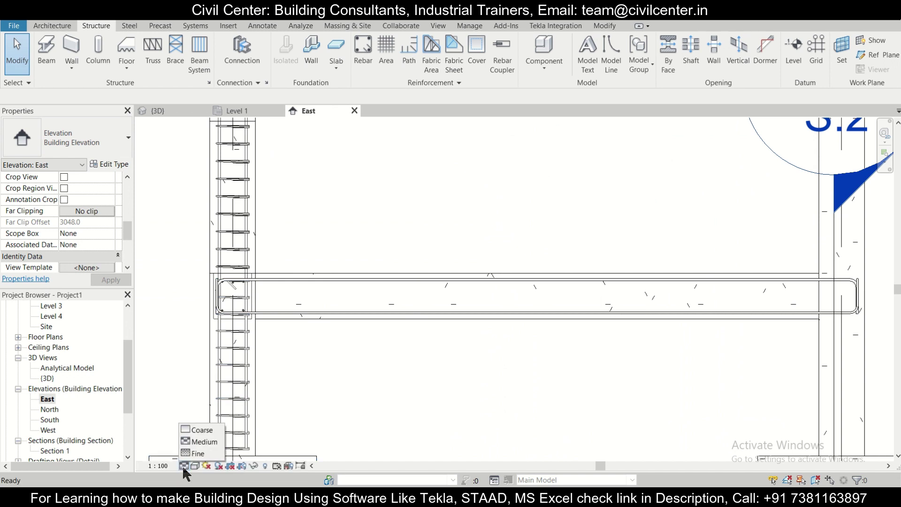
left_click(199, 429)
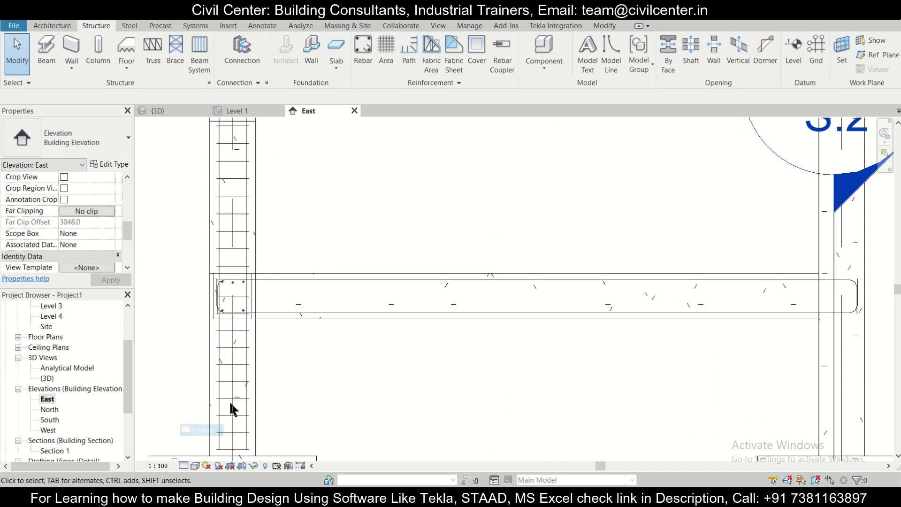
left_click(183, 465)
left_click(193, 453)
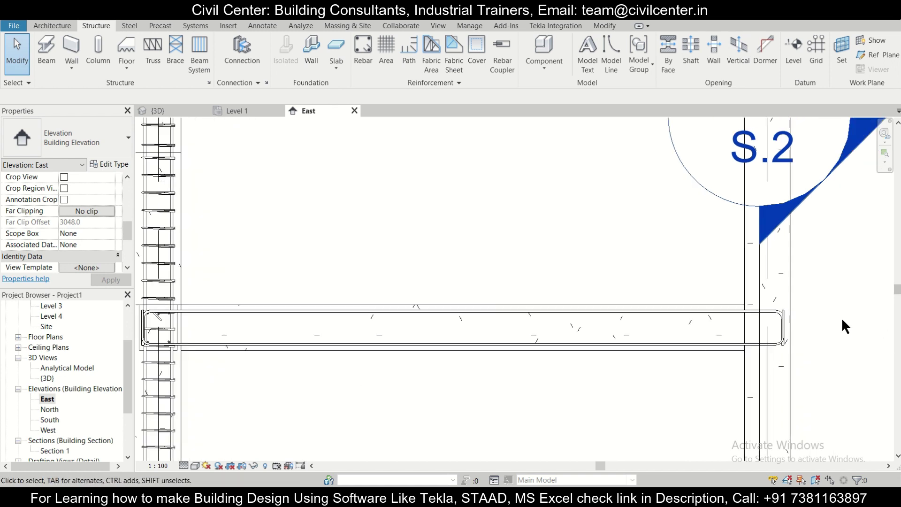
- Place a 12 mm M_T1 stirrup perpendicular to the cover in the beam, just inside the face of the column with ties
scroll(471, 313, "up", 2)
middle_click_drag(239, 392, 309, 425)
middle_click_drag(279, 122, 289, 121)
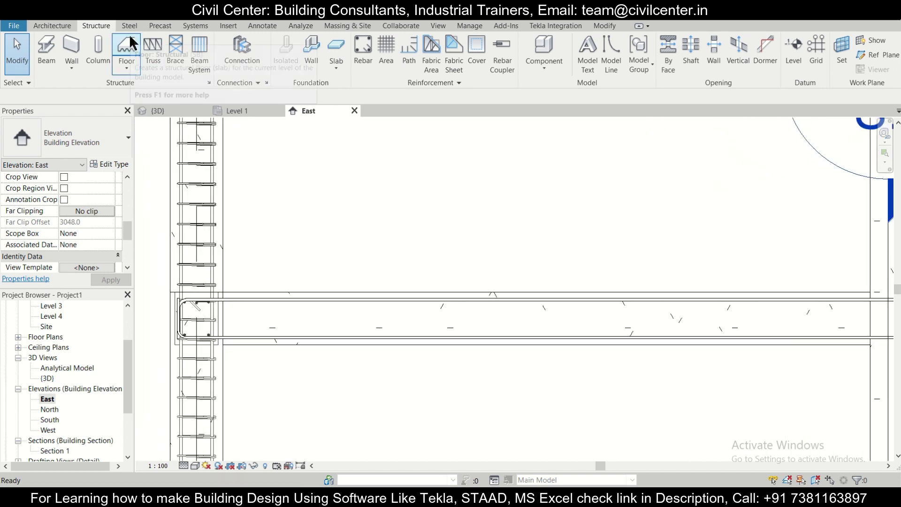
left_click(360, 44)
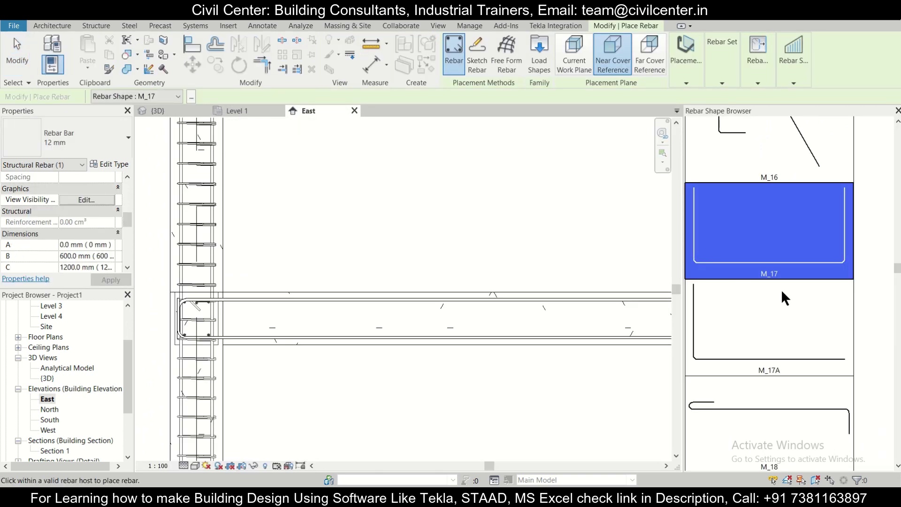
scroll(784, 295, "down", 10)
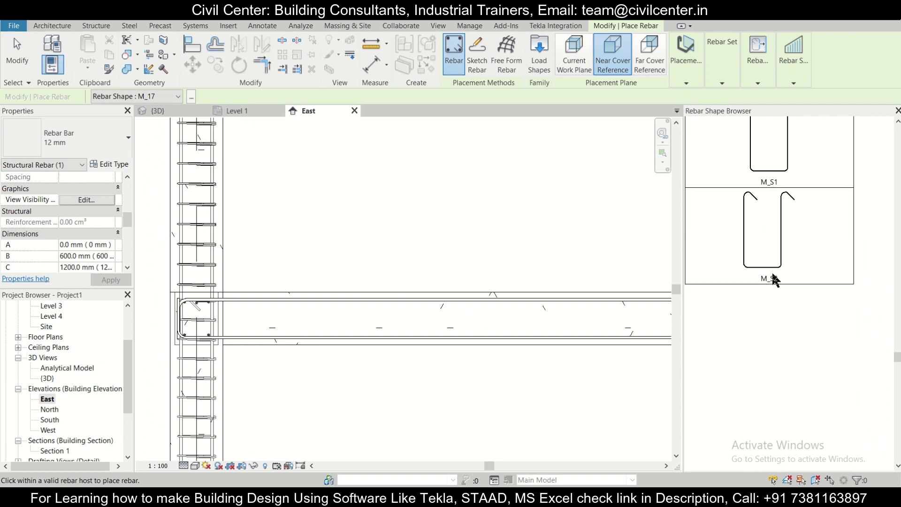
scroll(774, 278, "down", 5)
left_click(775, 282)
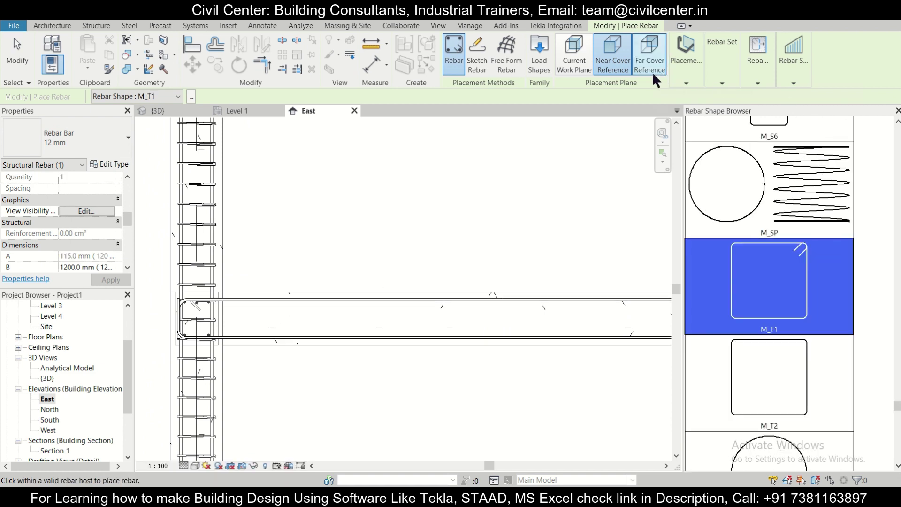
left_click(692, 71)
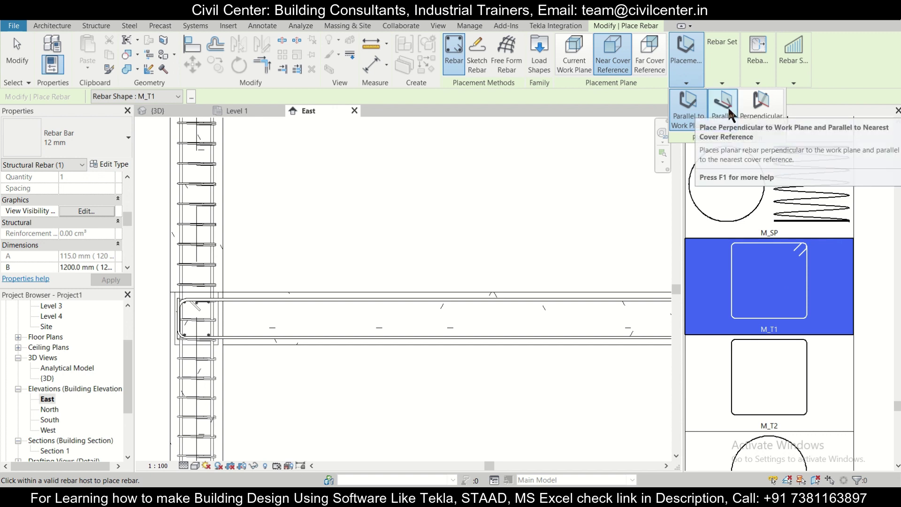
left_click(759, 102)
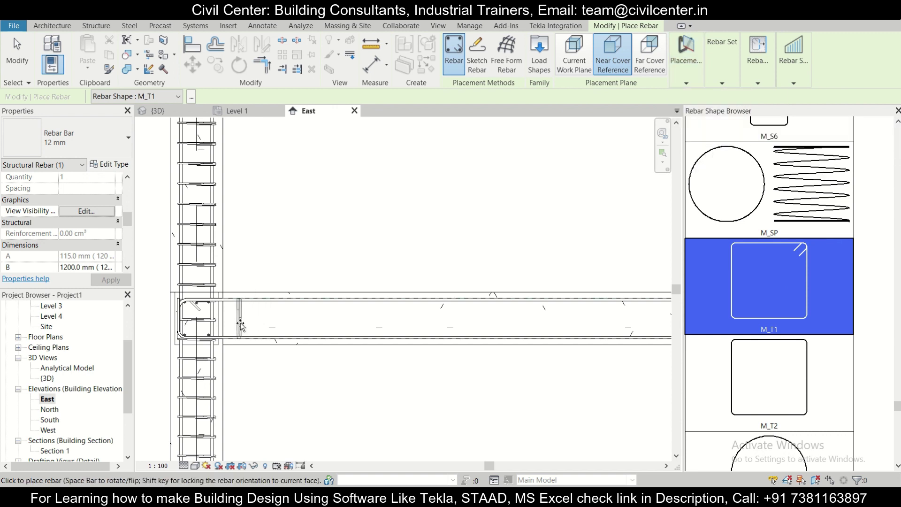
scroll(231, 328, "up", 2)
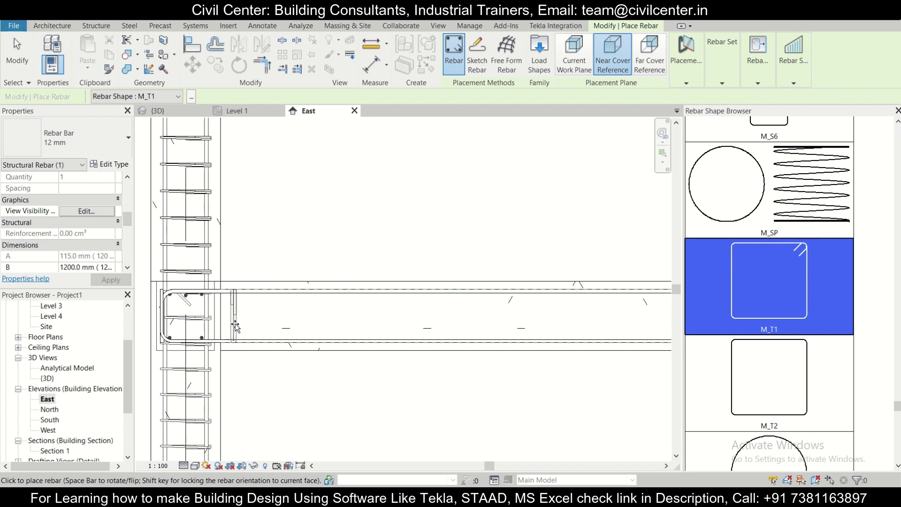
left_click(233, 324)
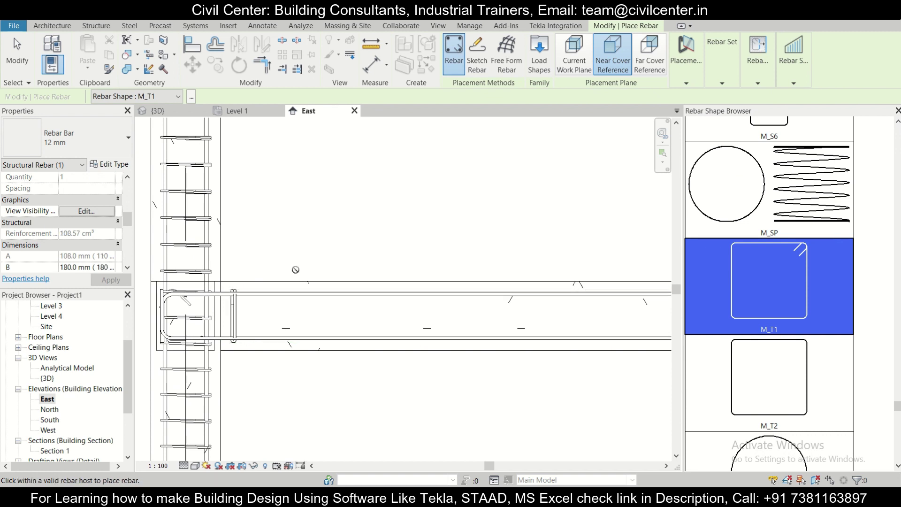
key("Escape")
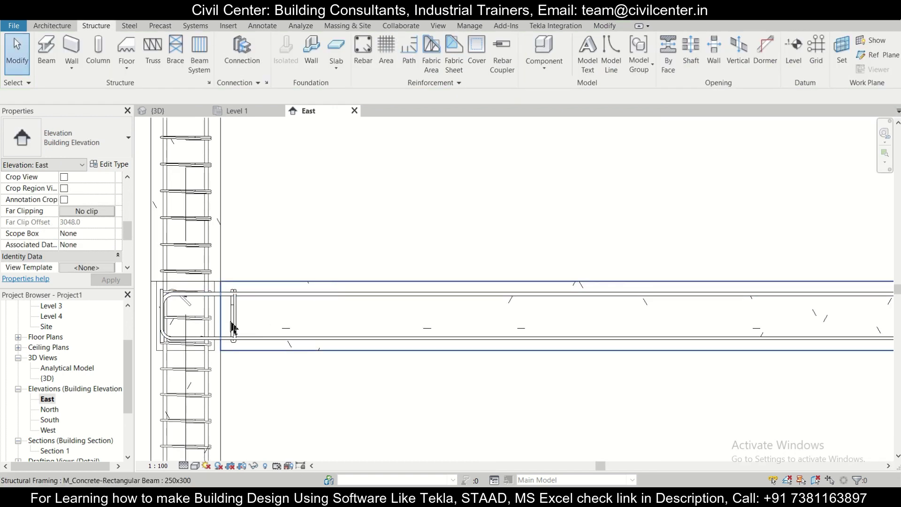
- Distribute the placed stirrup along the whole beam with the Maximum Spacing layout at 100 mm
scroll(232, 323, "up", 2)
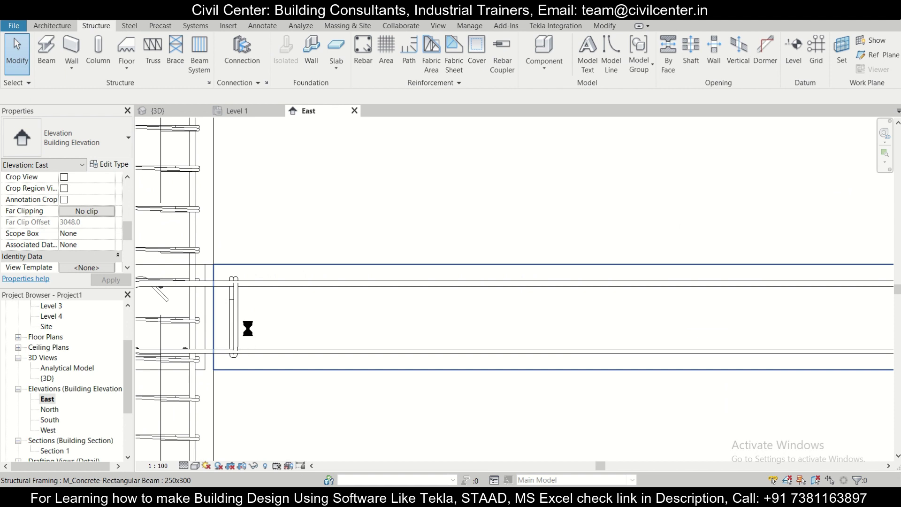
left_click(274, 309)
scroll(272, 308, "down", 2)
key("Escape")
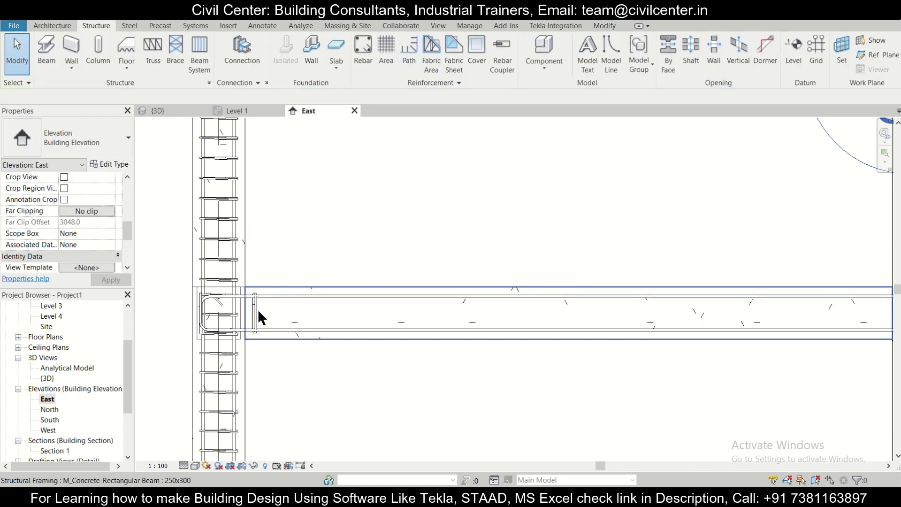
left_click(256, 320)
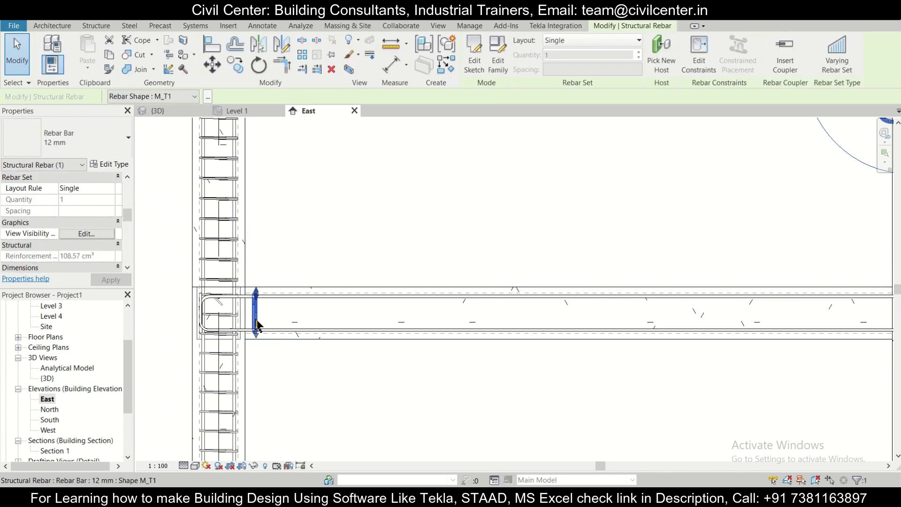
left_click(593, 40)
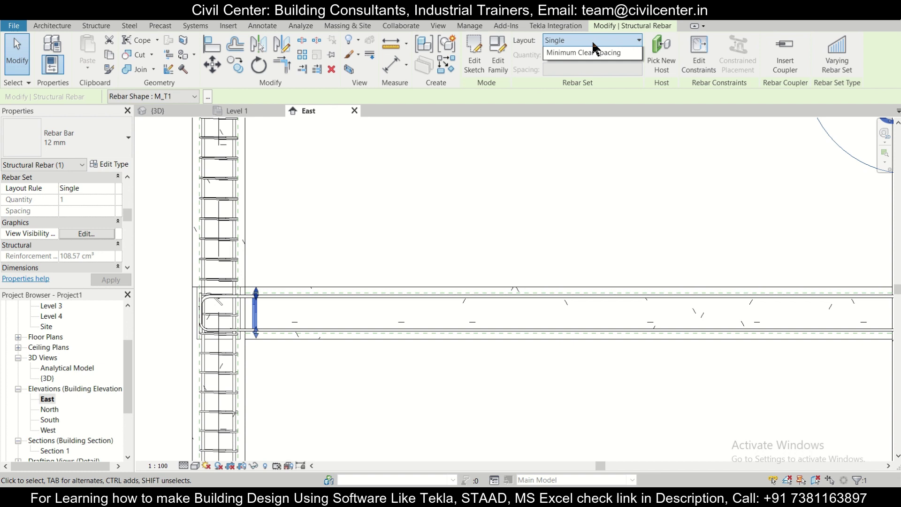
left_click(586, 80)
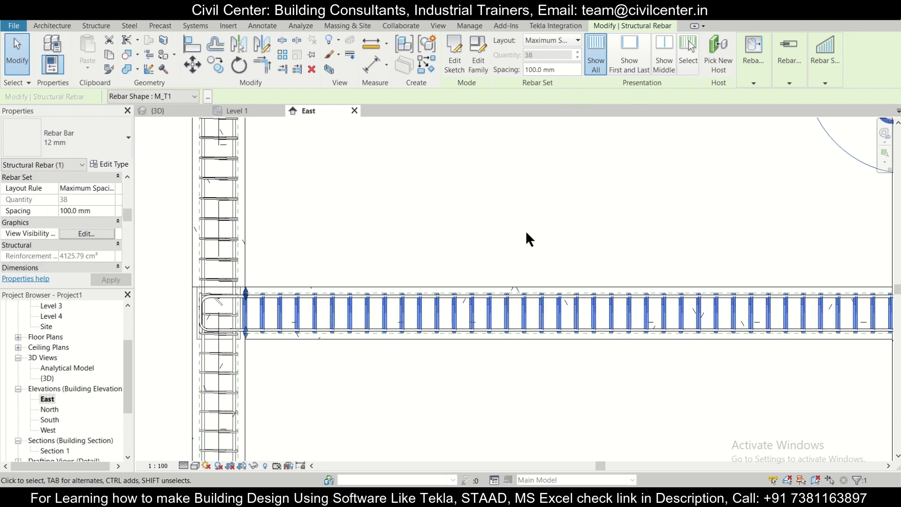
scroll(592, 248, "down", 2)
middle_click_drag(628, 249, 512, 270)
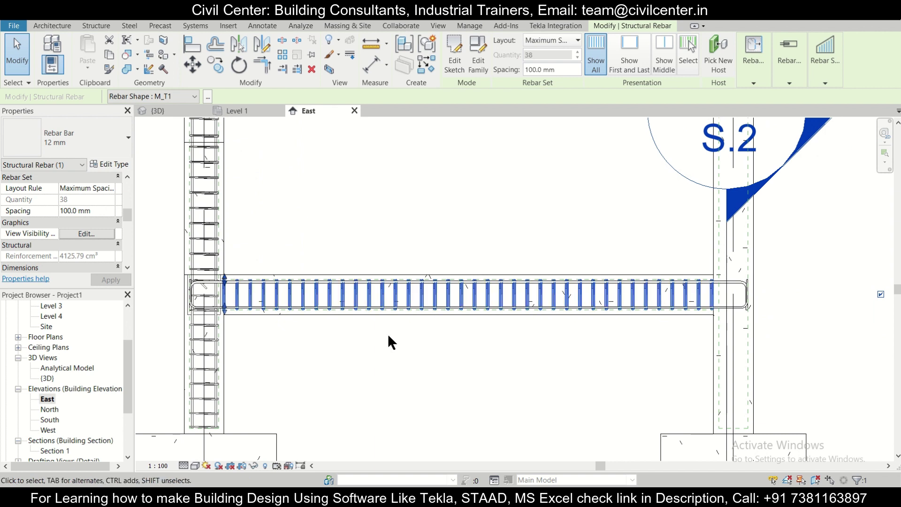
- Shorten the stirrup set from its far end so it covers only about the first quarter of the beam beside the tied column
scroll(689, 294, "up", 1)
scroll(743, 309, "up", 2)
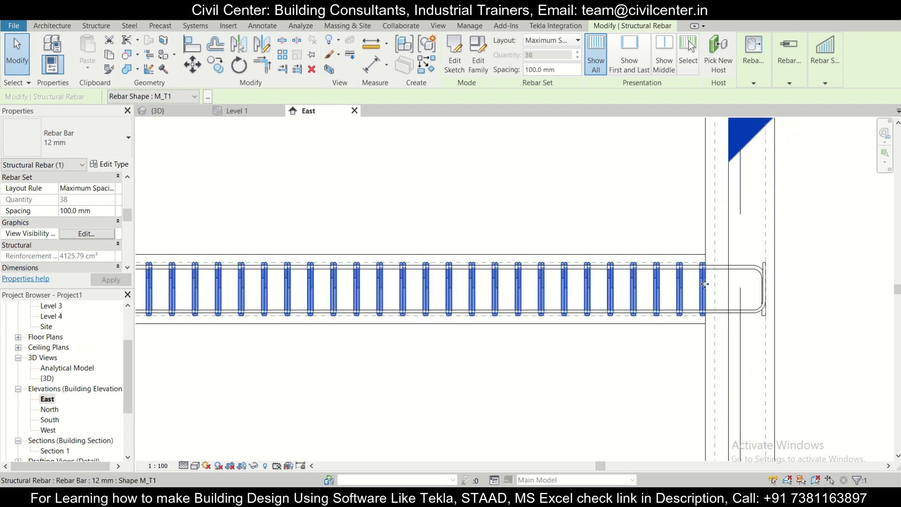
scroll(705, 291, "up", 1)
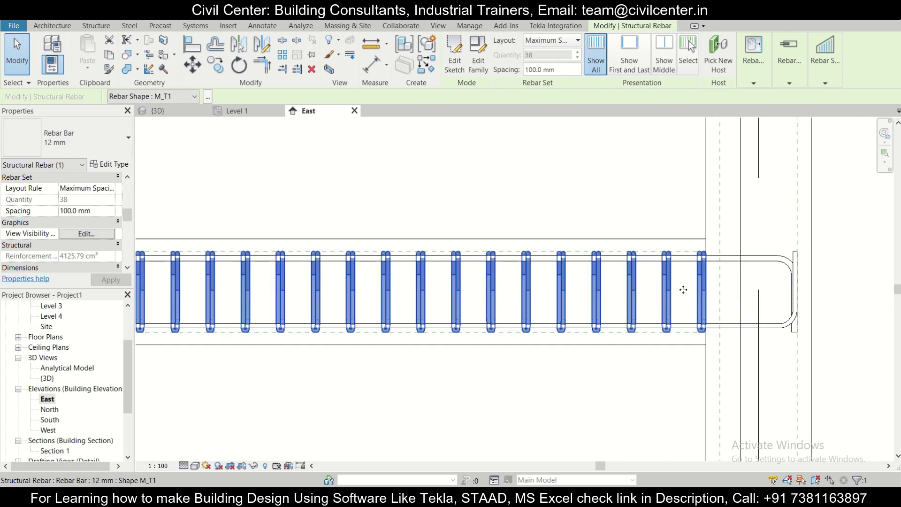
left_click(675, 371)
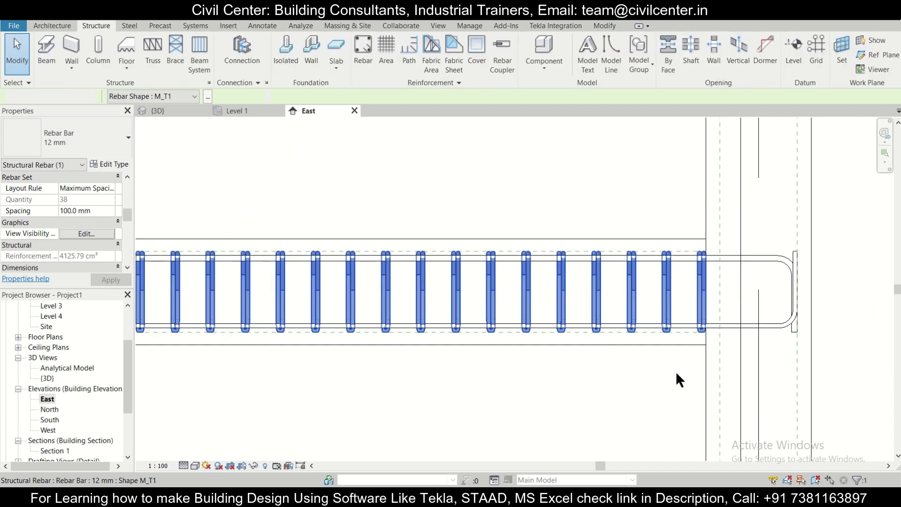
scroll(688, 301, "up", 3)
left_click(691, 301)
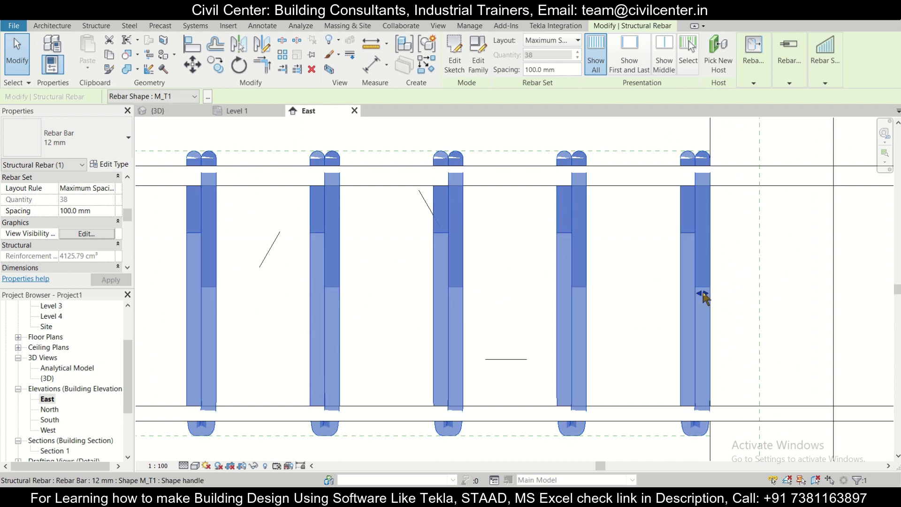
left_click_drag(699, 296, 556, 295)
scroll(556, 292, "down", 1)
scroll(556, 294, "down", 2)
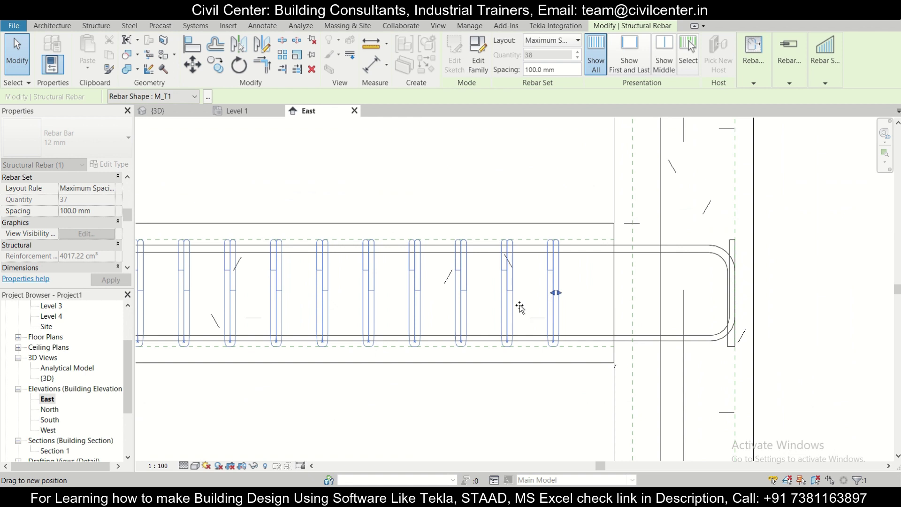
scroll(491, 308, "down", 1)
middle_click_drag(362, 312, 751, 342)
left_click_drag(751, 341, 498, 339)
scroll(539, 337, "down", 3)
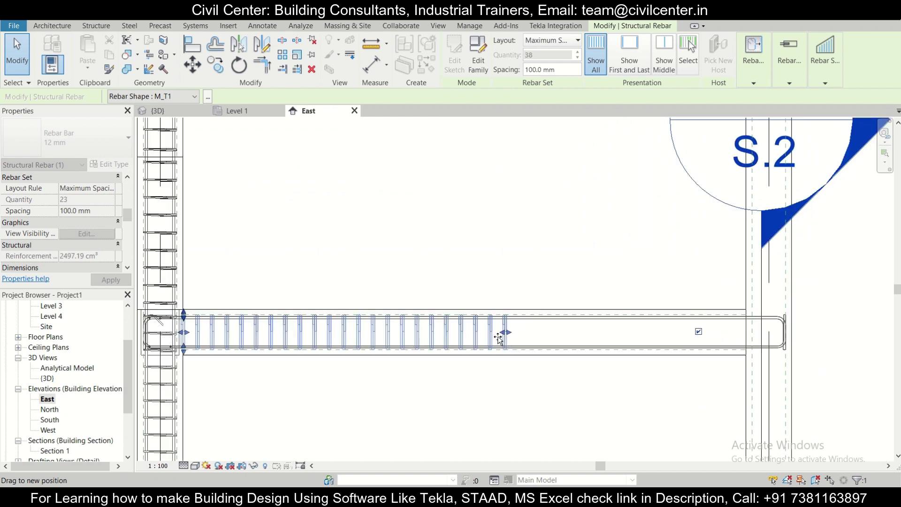
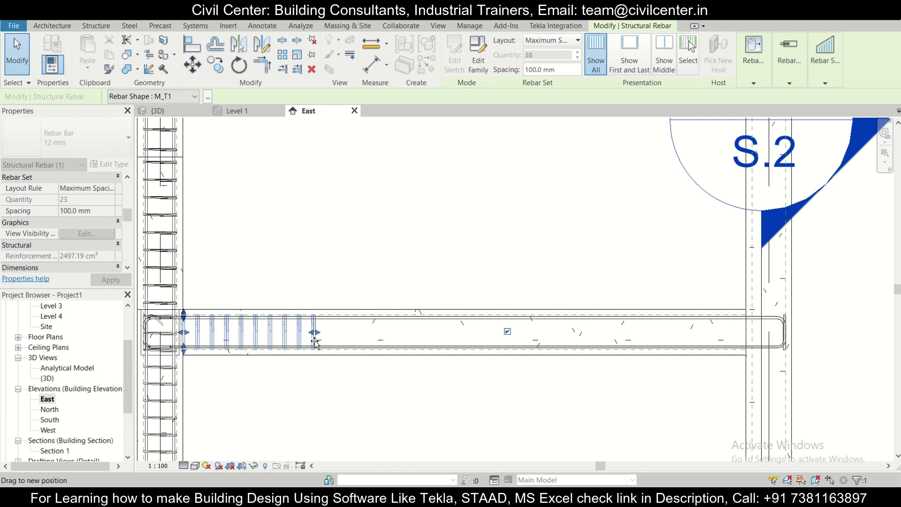
left_click_drag(333, 341, 327, 339)
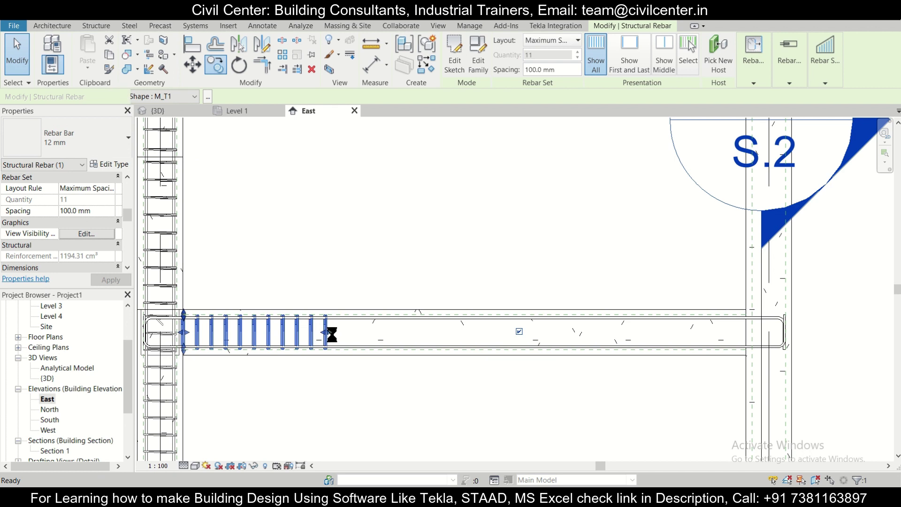
- Copy the shortened stirrup set 2760 mm horizontally so its last stirrup sits at the opposite column's face
key("m")
key("v")
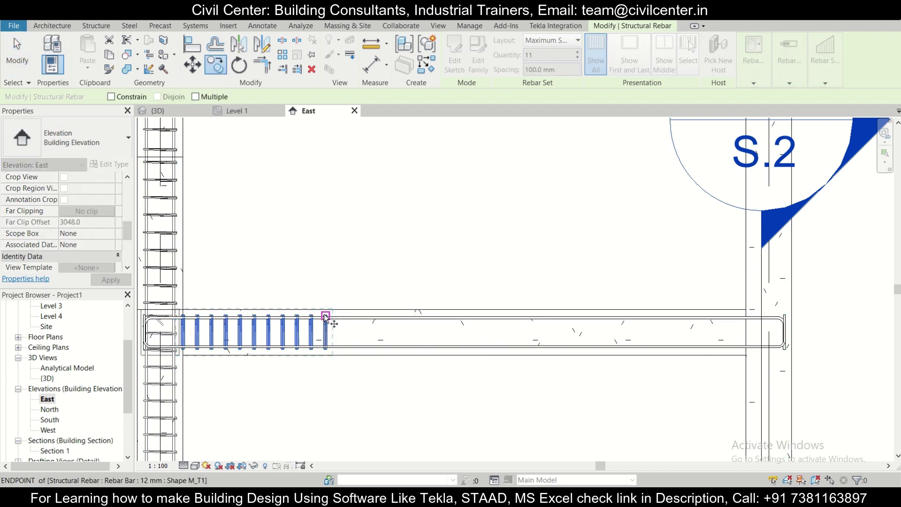
scroll(326, 318, "up", 2)
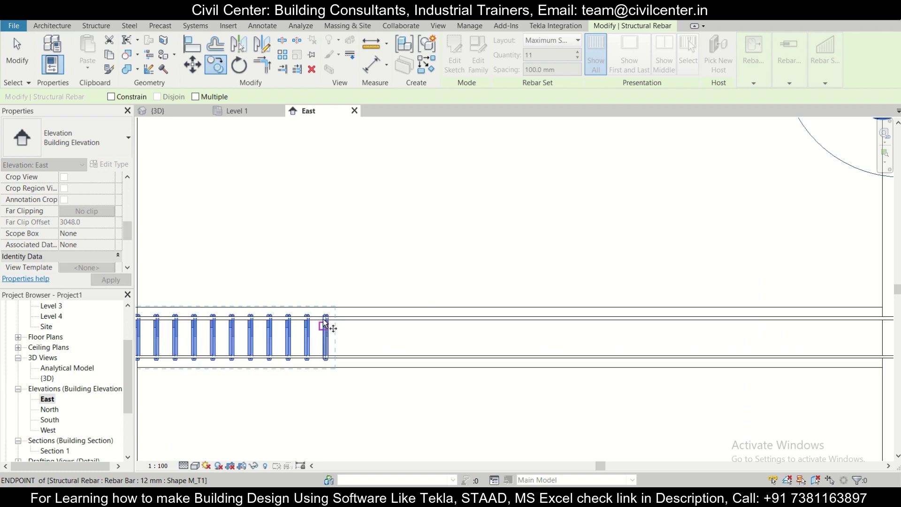
left_click(326, 319)
scroll(368, 315, "down", 2)
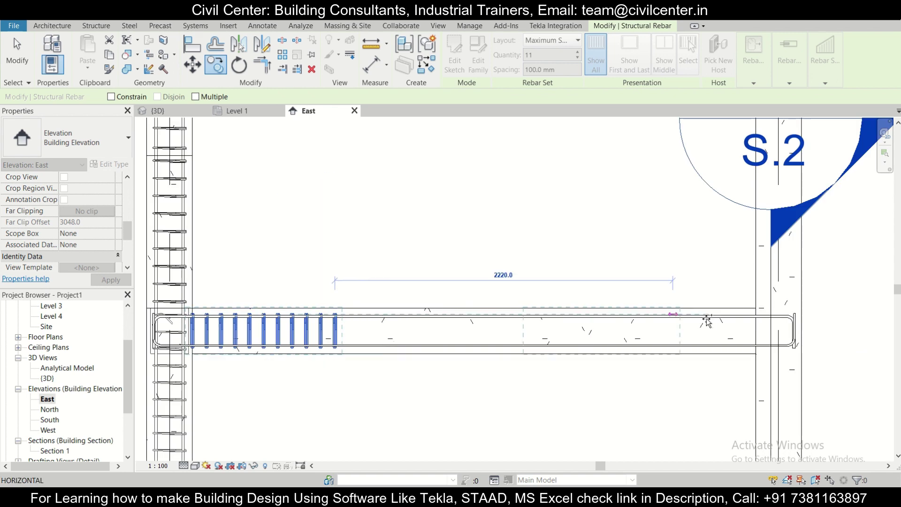
scroll(756, 319, "up", 1)
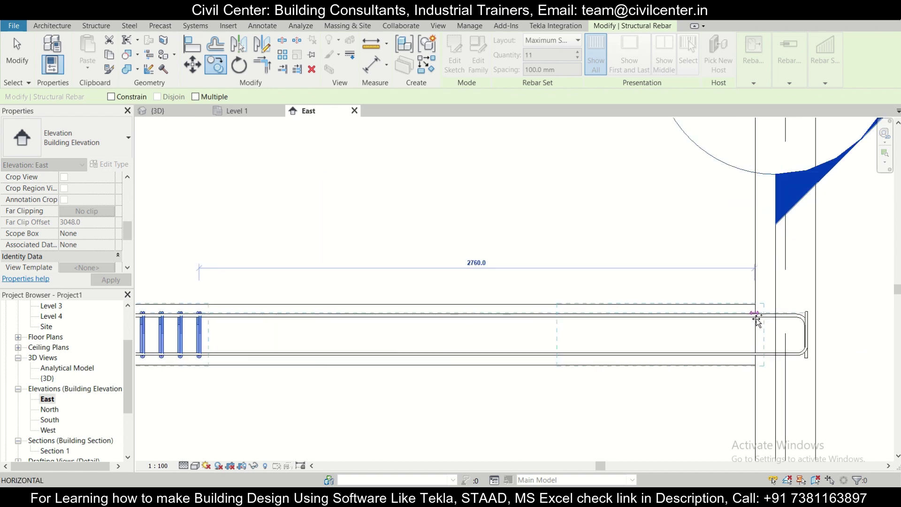
left_click(757, 319)
mouse_move(384, 36)
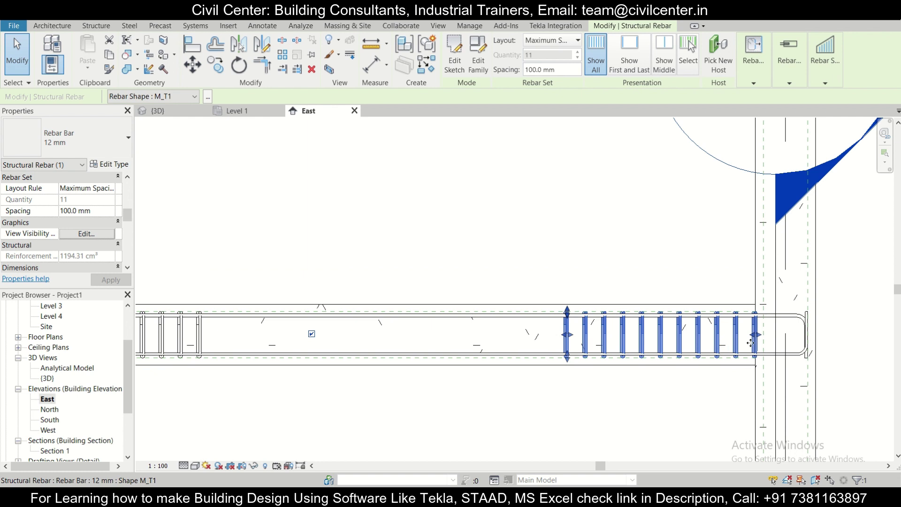
- Copy the far-end stirrup set back toward midspan so the new set's last stirrup meets the far-end set's first one
scroll(751, 343, "up", 2)
scroll(762, 310, "down", 1)
scroll(762, 311, "up", 1)
scroll(782, 315, "down", 3)
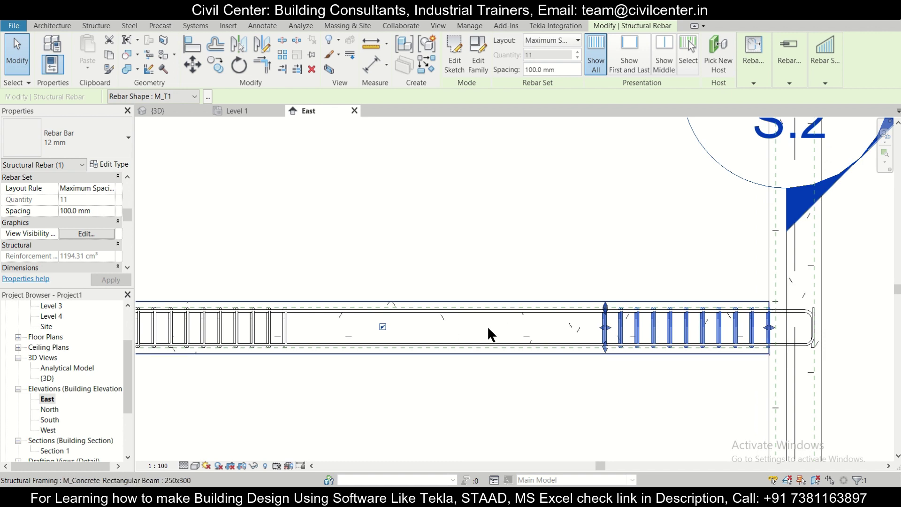
middle_click_drag(436, 322, 400, 323)
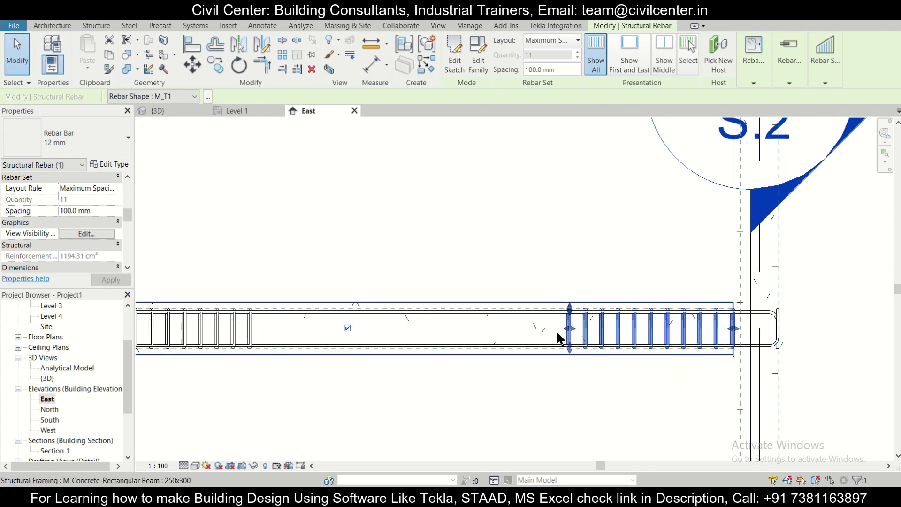
left_click(216, 65)
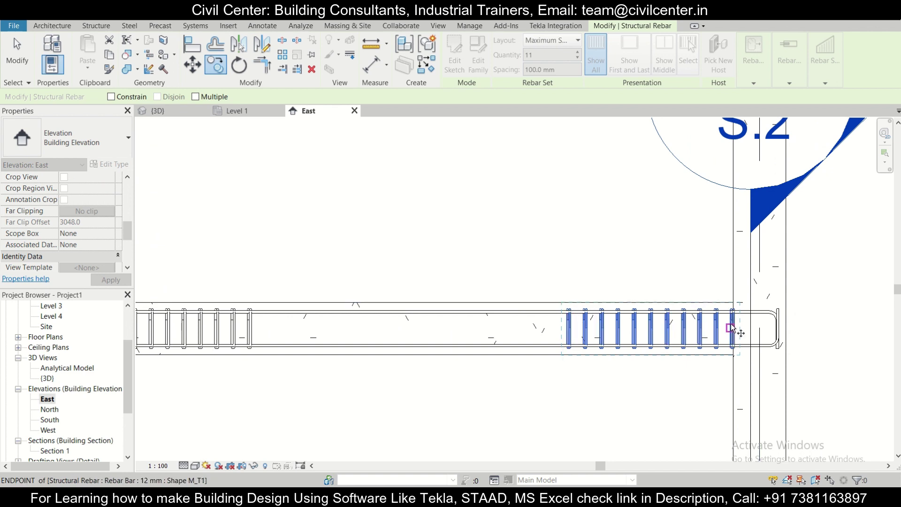
left_click(733, 310)
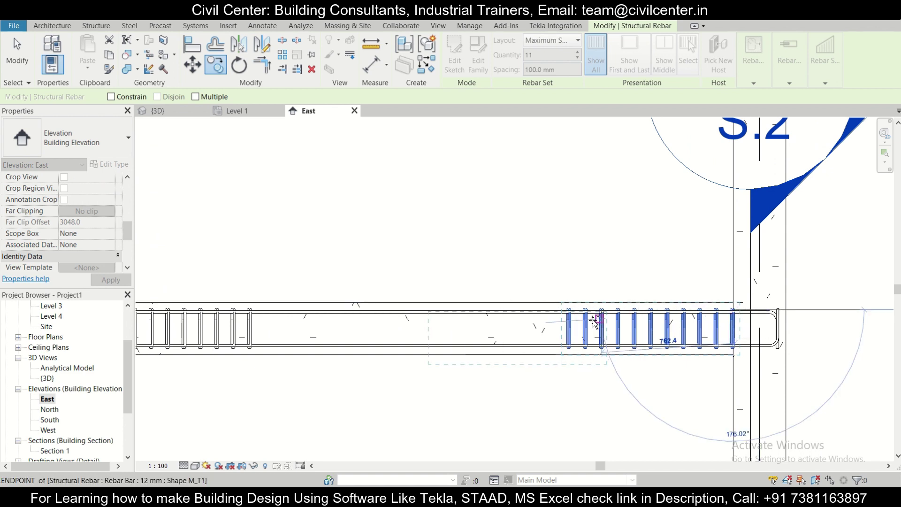
left_click(569, 310)
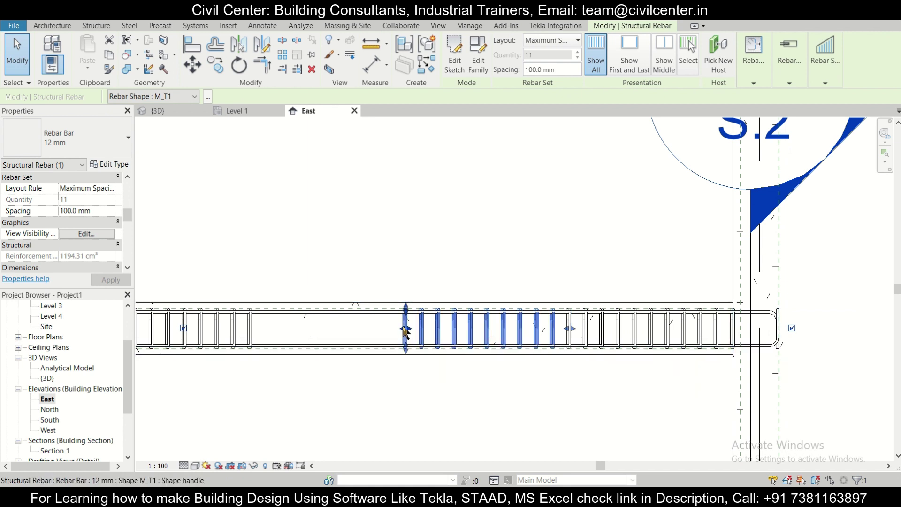
- Extend the middle stirrup set to meet the first end zone's stirrups and set its spacing to 150 mm
left_click_drag(398, 332, 263, 341)
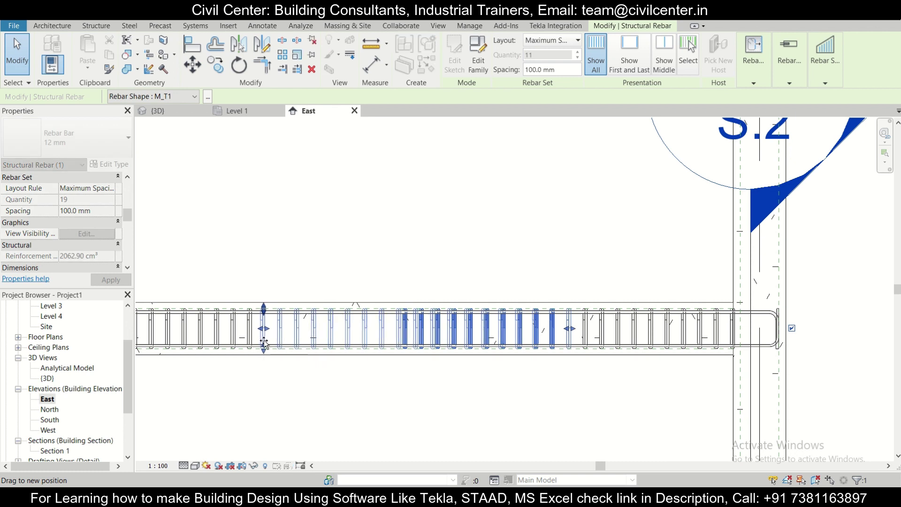
left_click(555, 71)
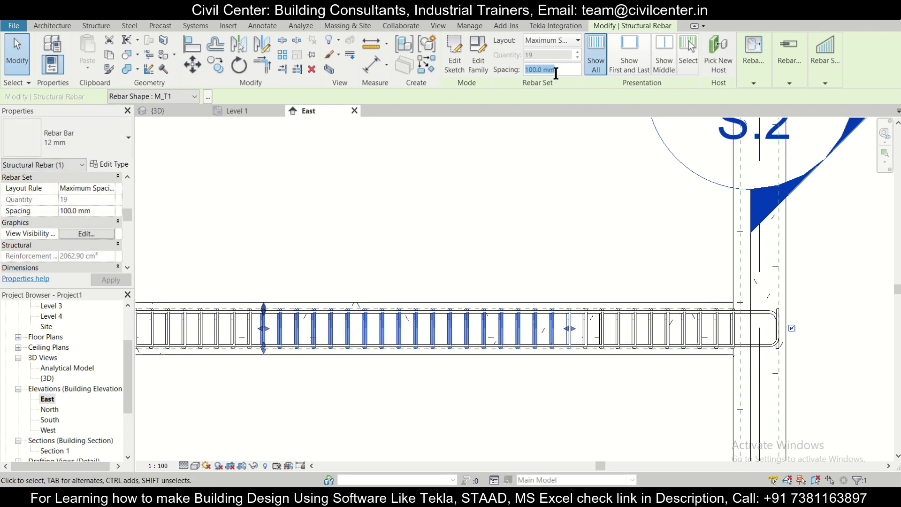
type("150")
left_click(556, 178)
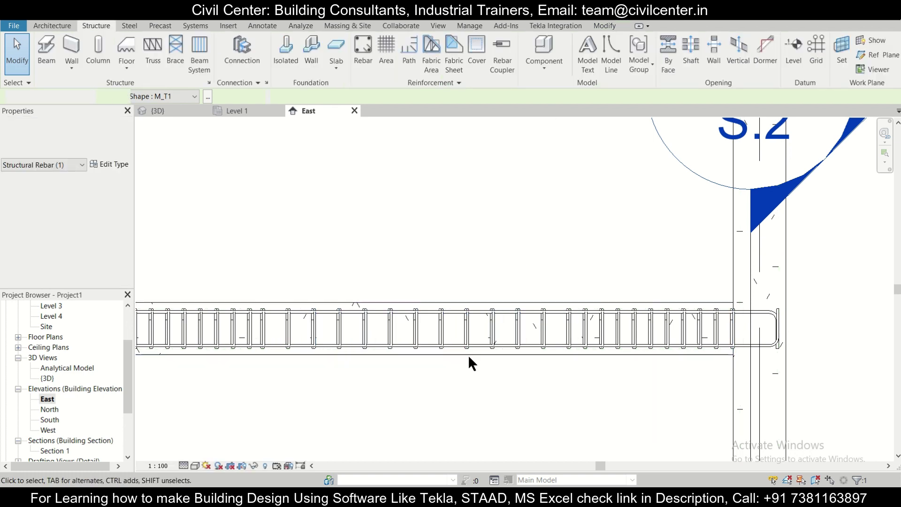
key("Escape")
- Examine the stirrup spacing in the end and middle zones along the whole beam in the East elevation
scroll(412, 363, "down", 4)
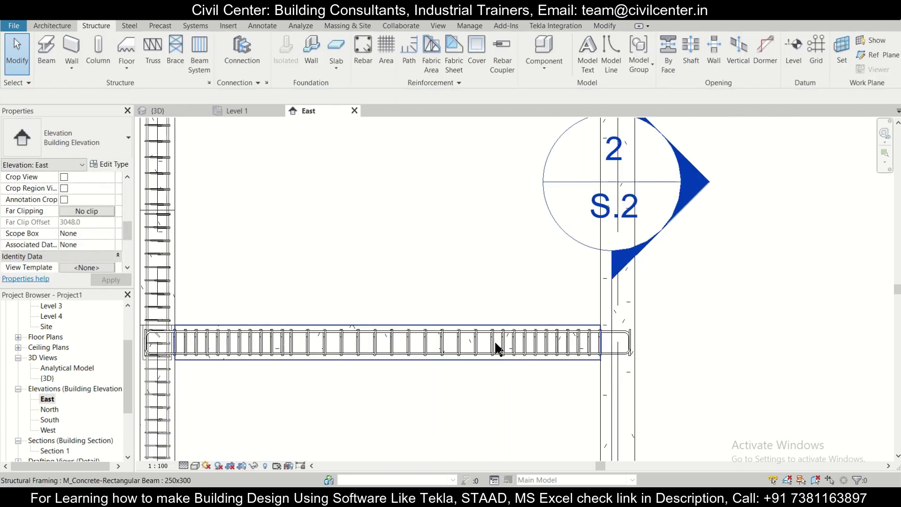
middle_click_drag(278, 375, 362, 388)
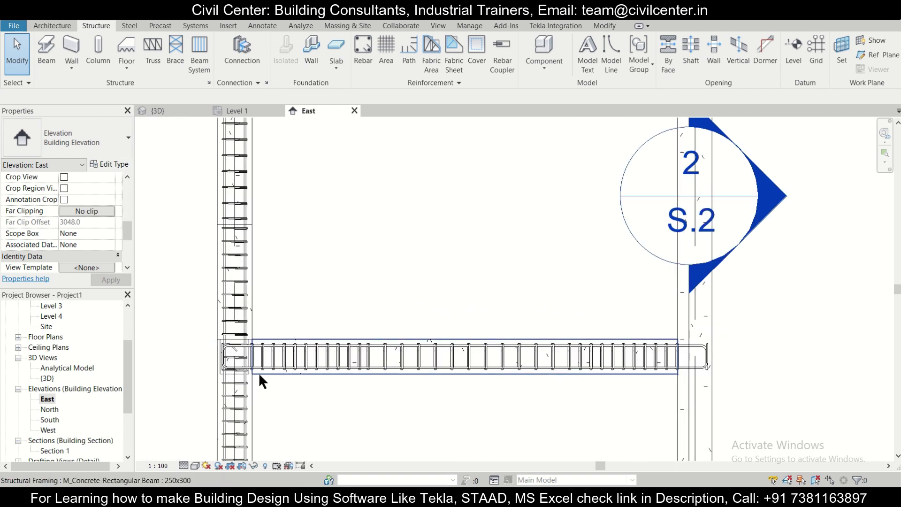
scroll(683, 367, "up", 1)
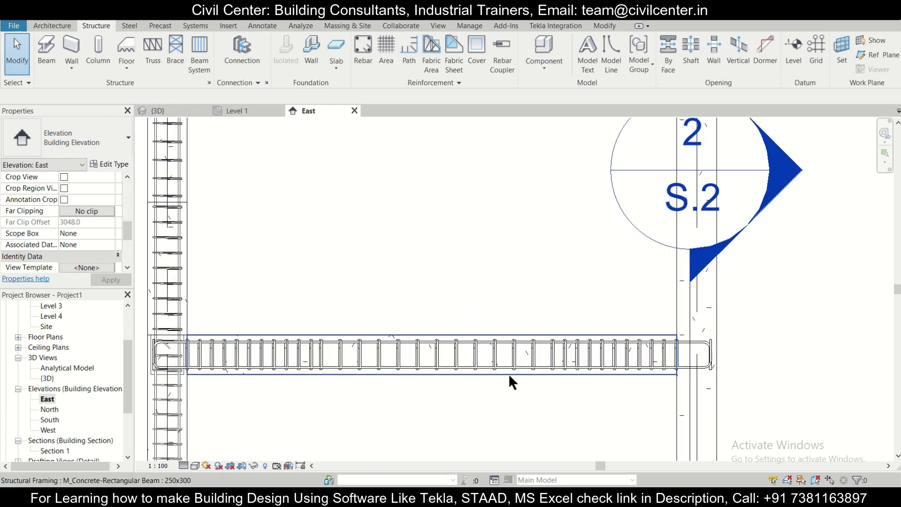
scroll(130, 349, "up", 1)
scroll(130, 349, "up", 1)
scroll(155, 357, "up", 2)
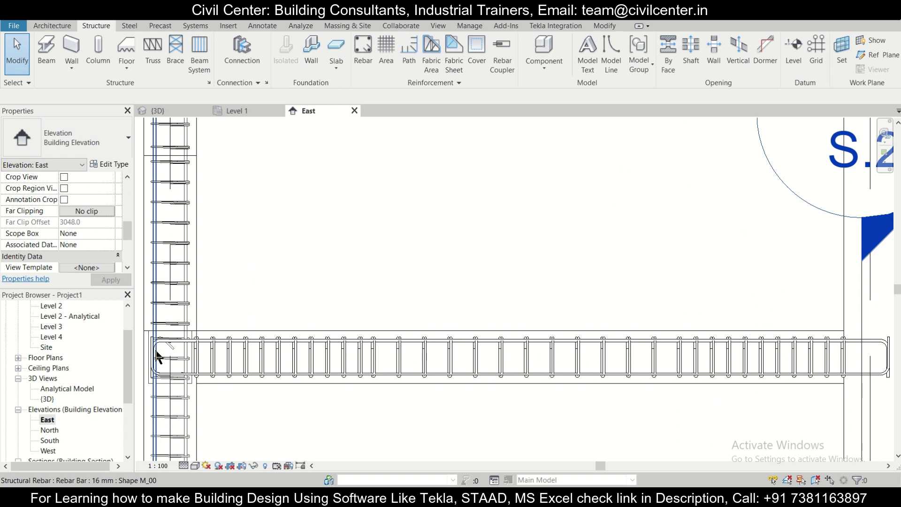
scroll(157, 357, "up", 2)
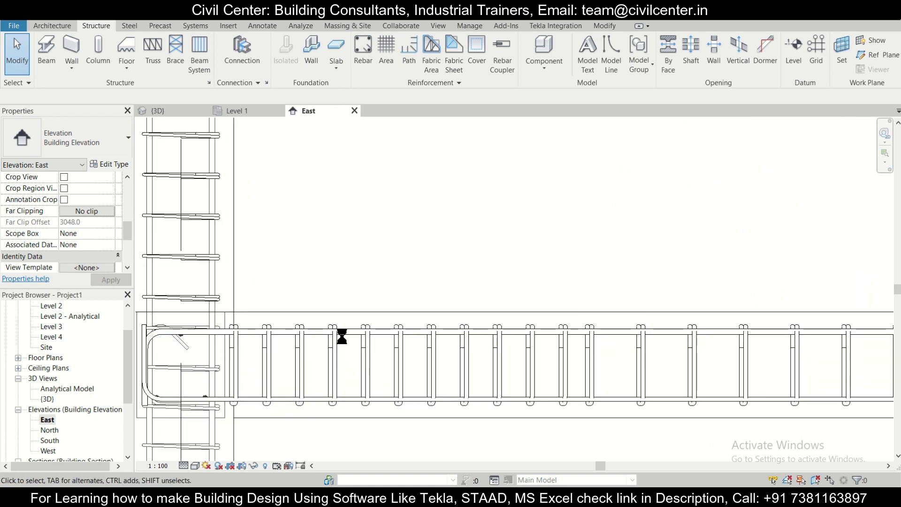
- Open the 3D view at the reinforced beam and switch its visual style to Wireframe
left_click(172, 111)
scroll(345, 266, "down", 3)
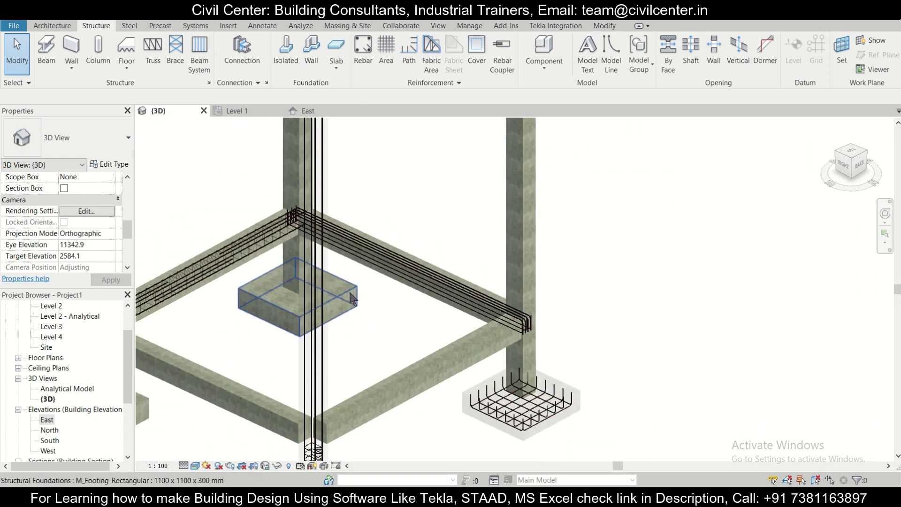
scroll(523, 303, "up", 3)
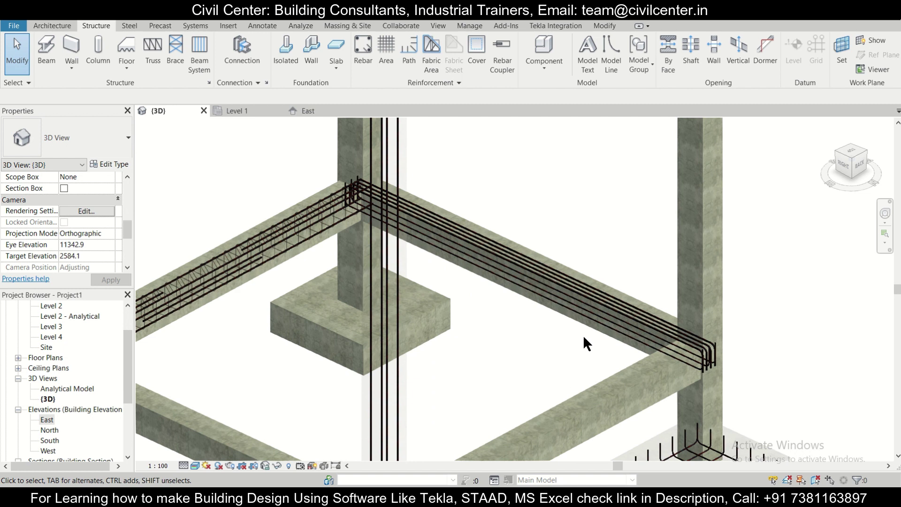
scroll(583, 334, "up", 2)
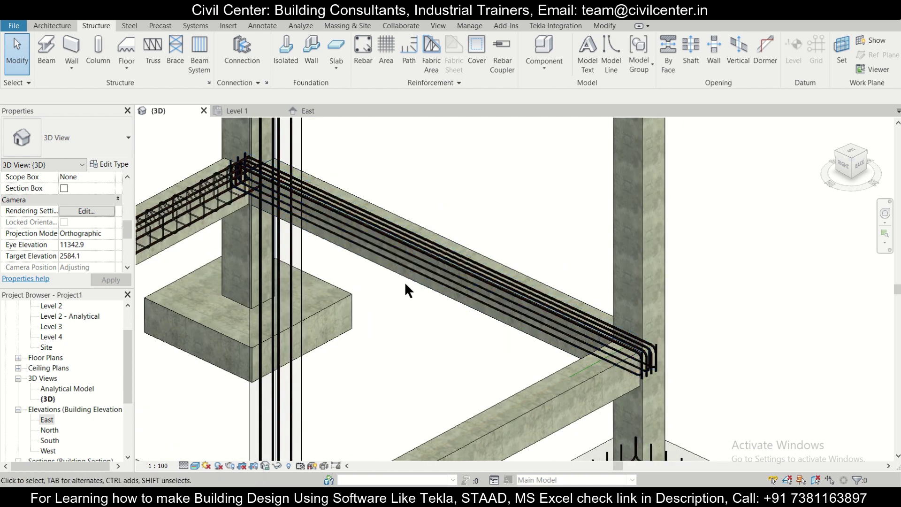
scroll(511, 287, "down", 1)
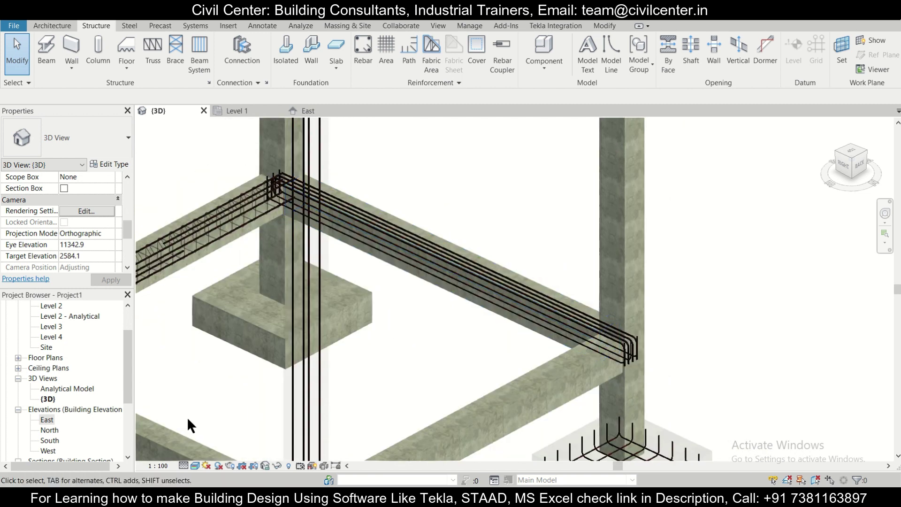
left_click(194, 465)
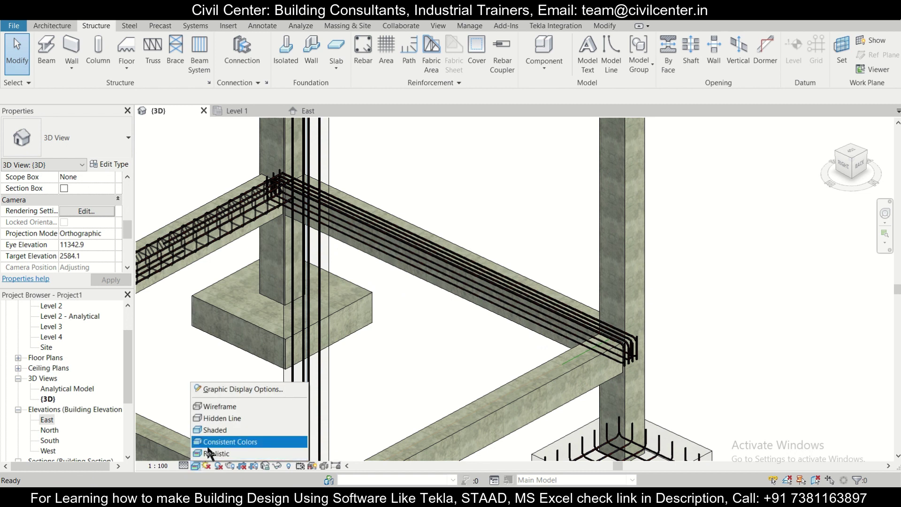
left_click(219, 407)
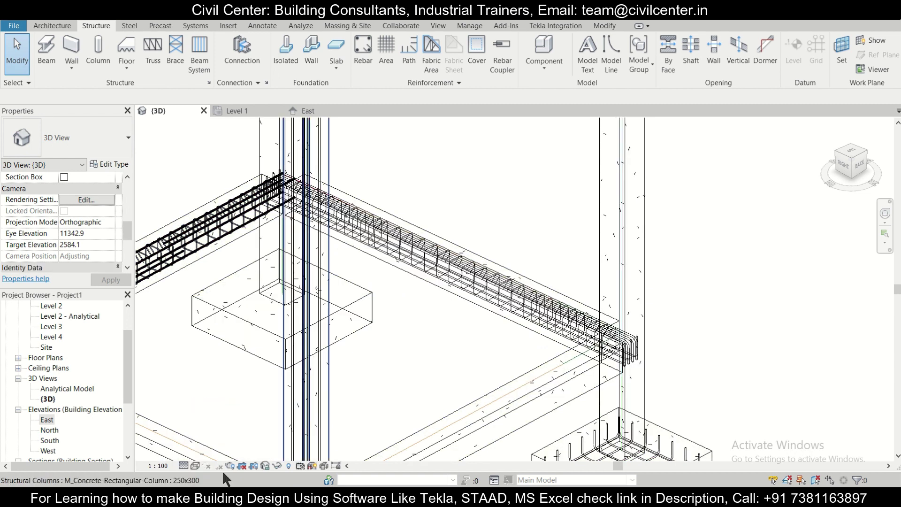
- Set the beam's three stirrup sets to display unobscured and as solid in the {3D} view
left_click(513, 309)
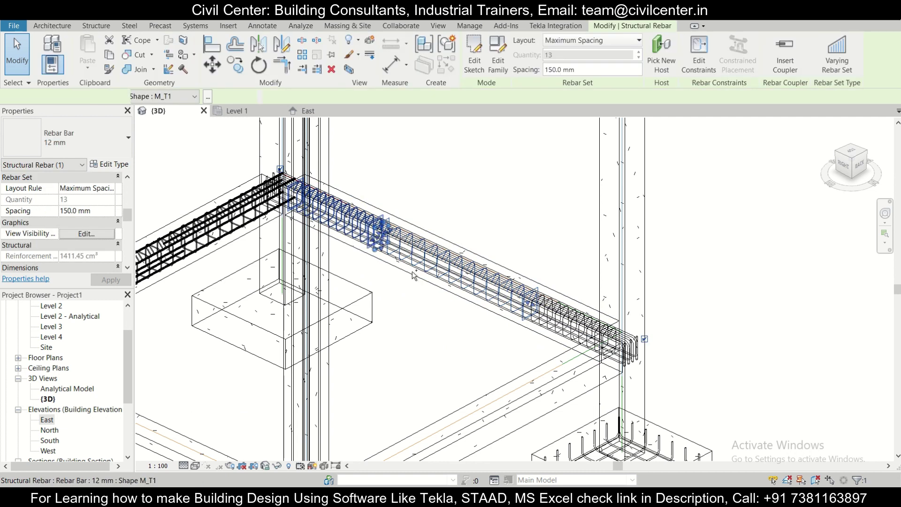
left_click(553, 330, "ctrl")
left_click(554, 329, "ctrl")
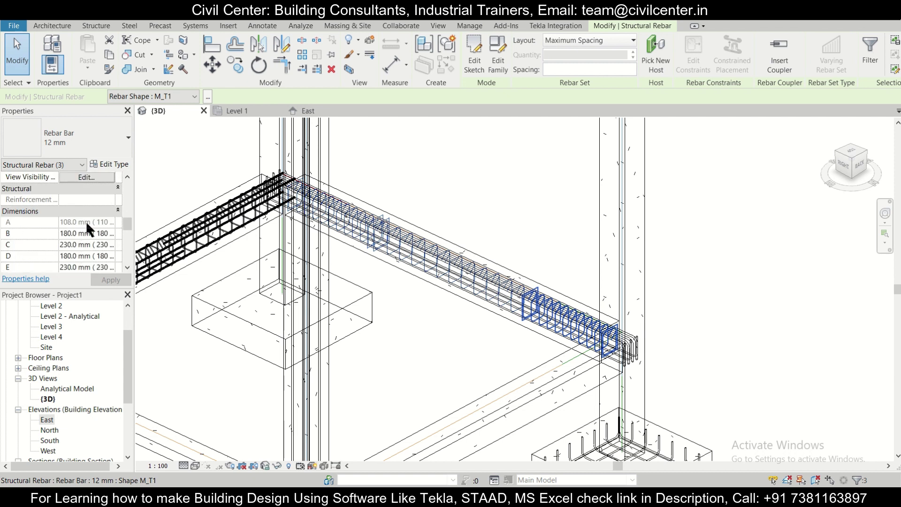
scroll(85, 221, "down", 1)
left_click(98, 199)
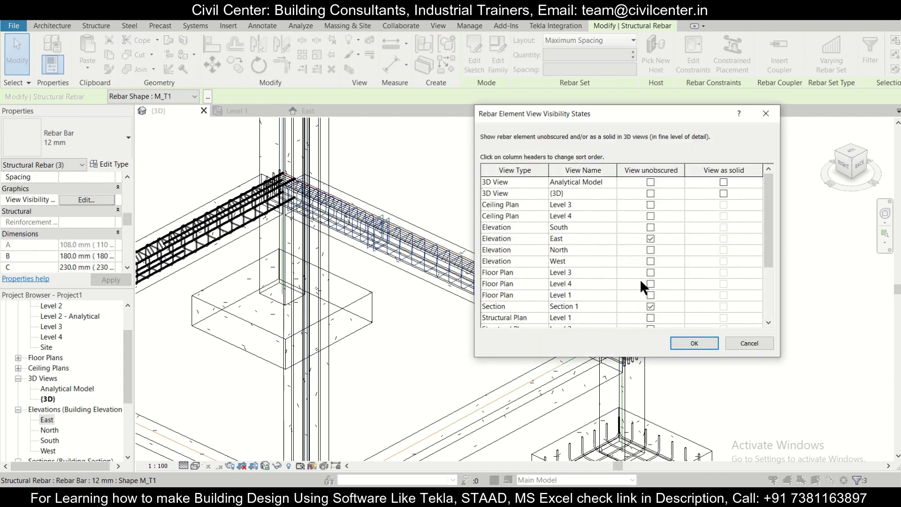
left_click(651, 194)
left_click(723, 194)
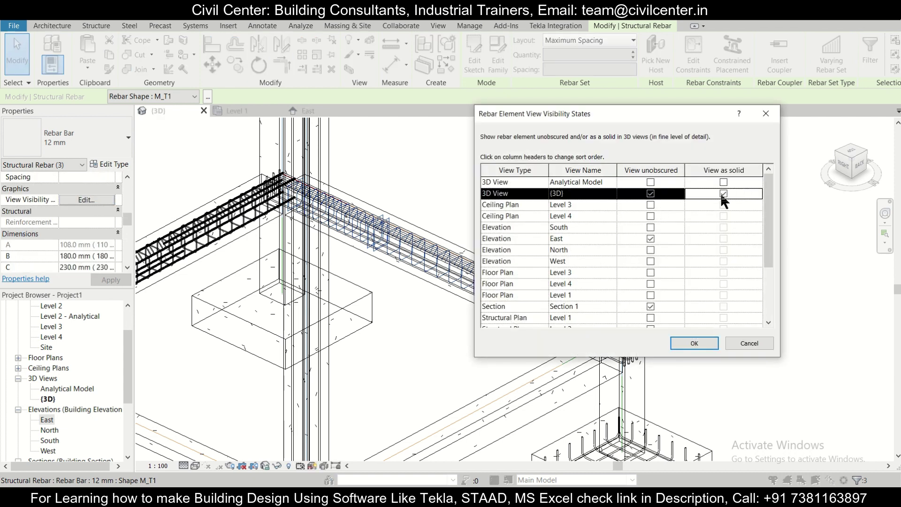
left_click(695, 343)
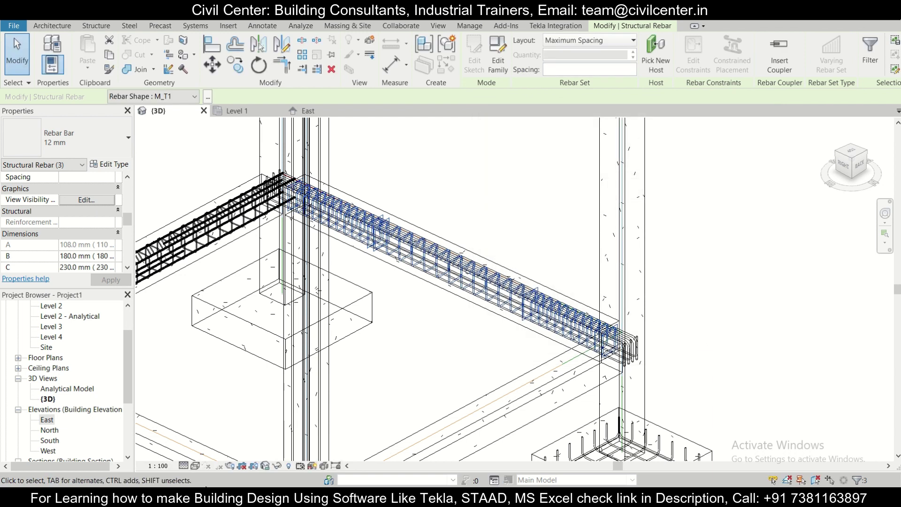
- Switch the 3D view's visual style to Realistic and clear the stirrup selection
left_click(195, 466)
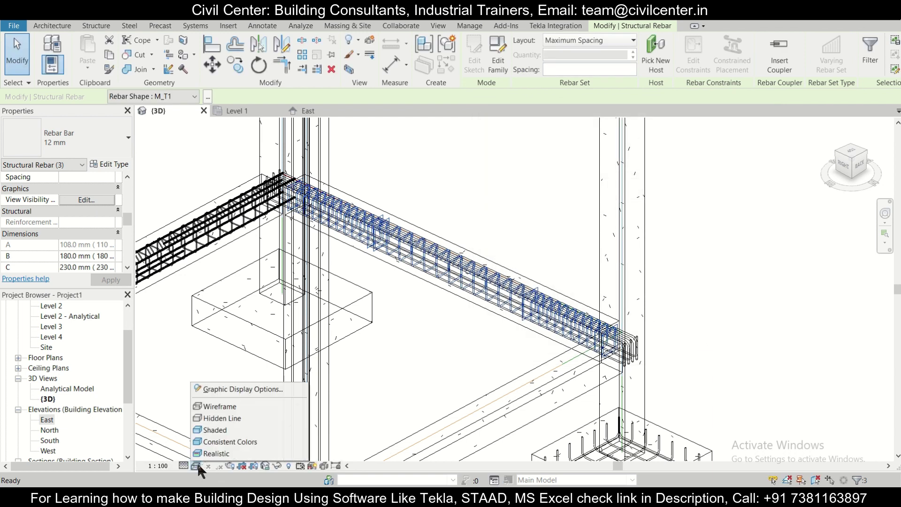
left_click(225, 454)
key("Escape")
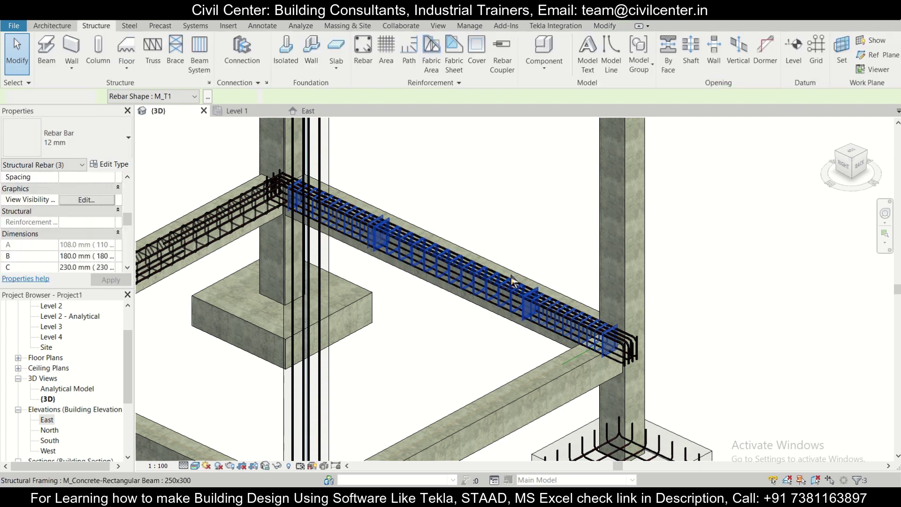
- Inspect the solid stirrups and longitudinal bars along the beam from one column to the other in 3D
scroll(516, 241, "up", 5)
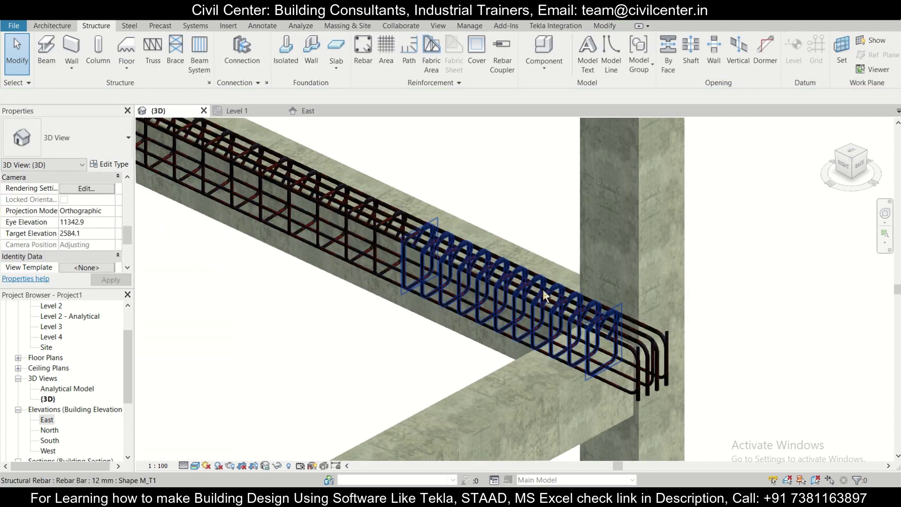
scroll(544, 293, "down", 3)
middle_click_drag(435, 302, 511, 355)
scroll(471, 289, "up", 3)
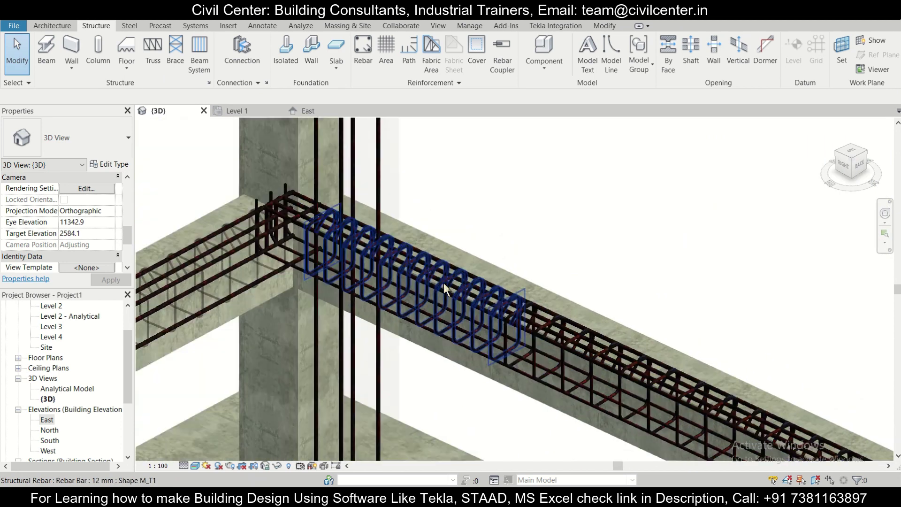
scroll(654, 302, "down", 3)
middle_click_drag(654, 302, 564, 307)
scroll(601, 398, "down", 4)
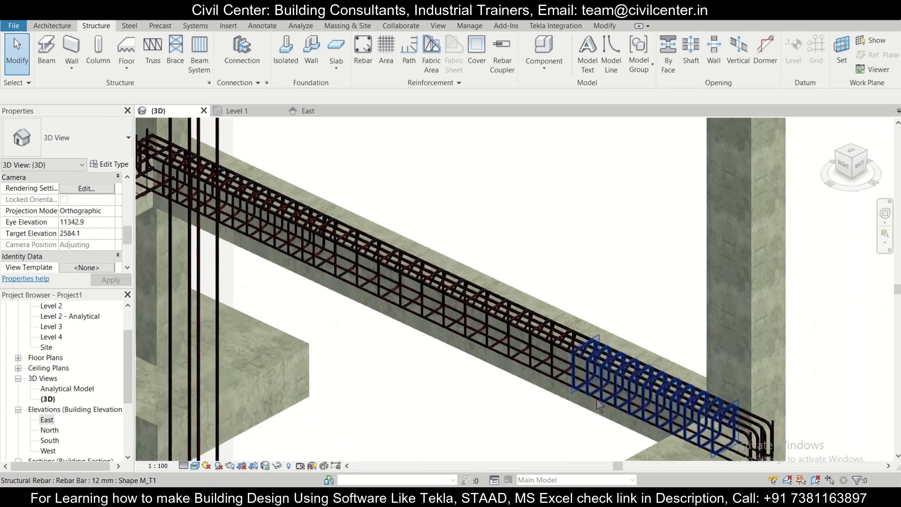
scroll(548, 408, "down", 4)
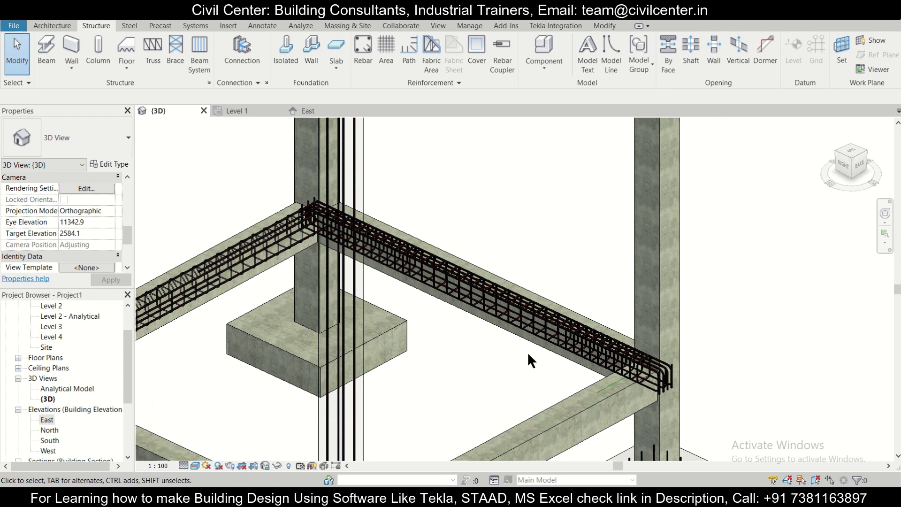
middle_click_drag(528, 352, 525, 364)
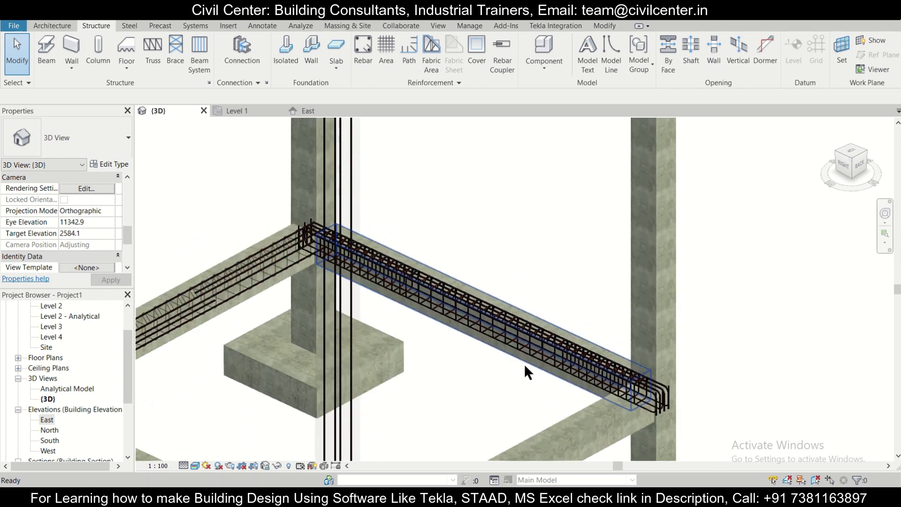